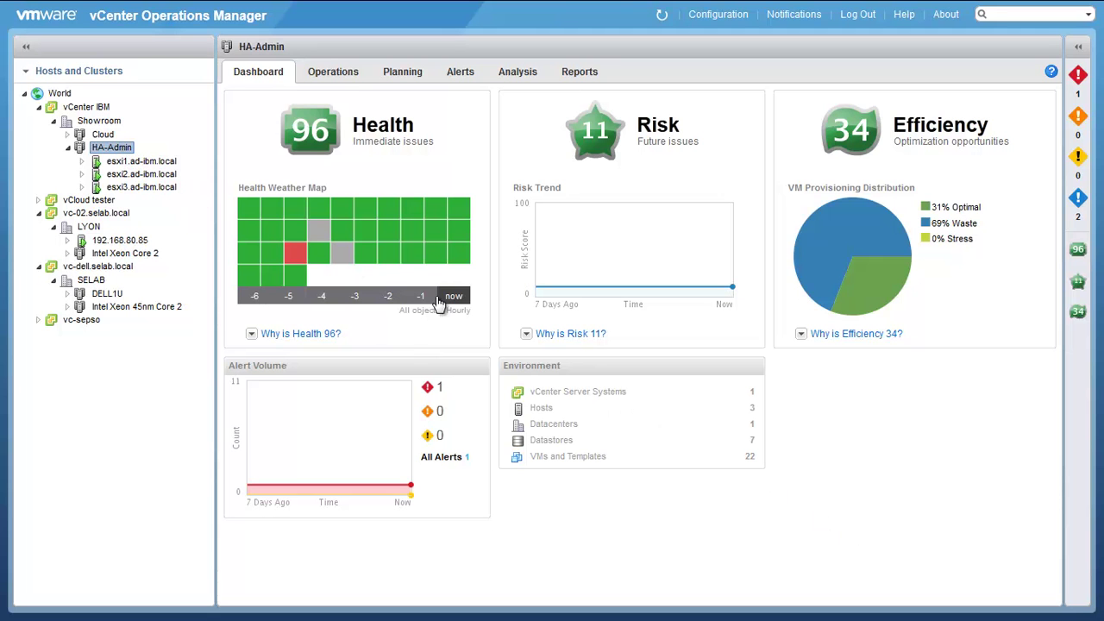
- Expand the explanation of HA-Admin's Risk score and review its time remaining, capacity remaining and stress
click(530, 336)
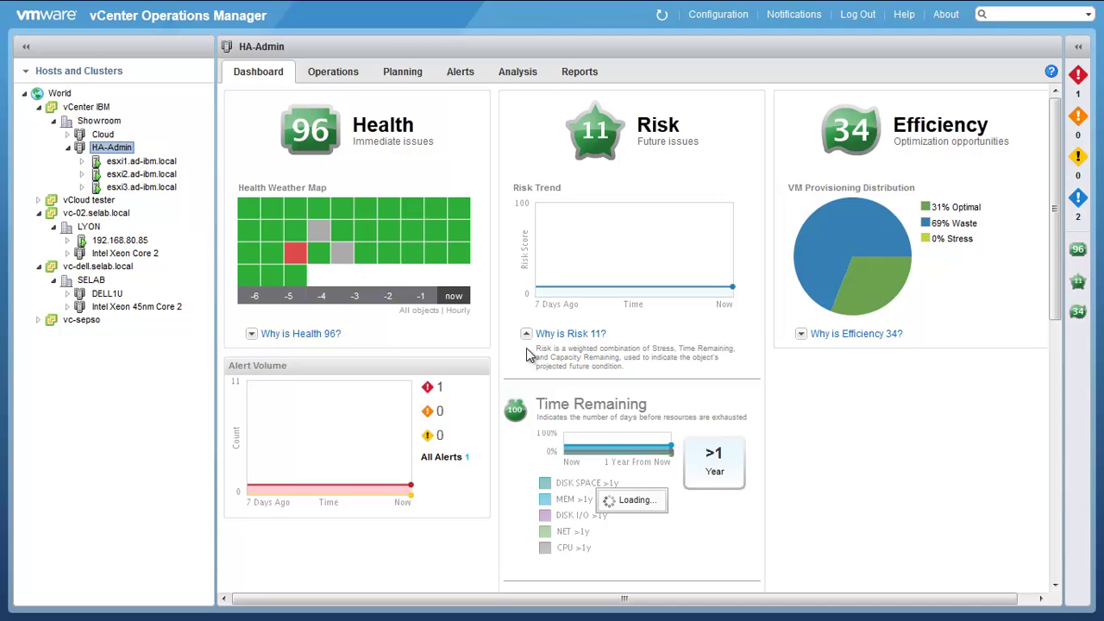
scroll(783, 449, down, 5)
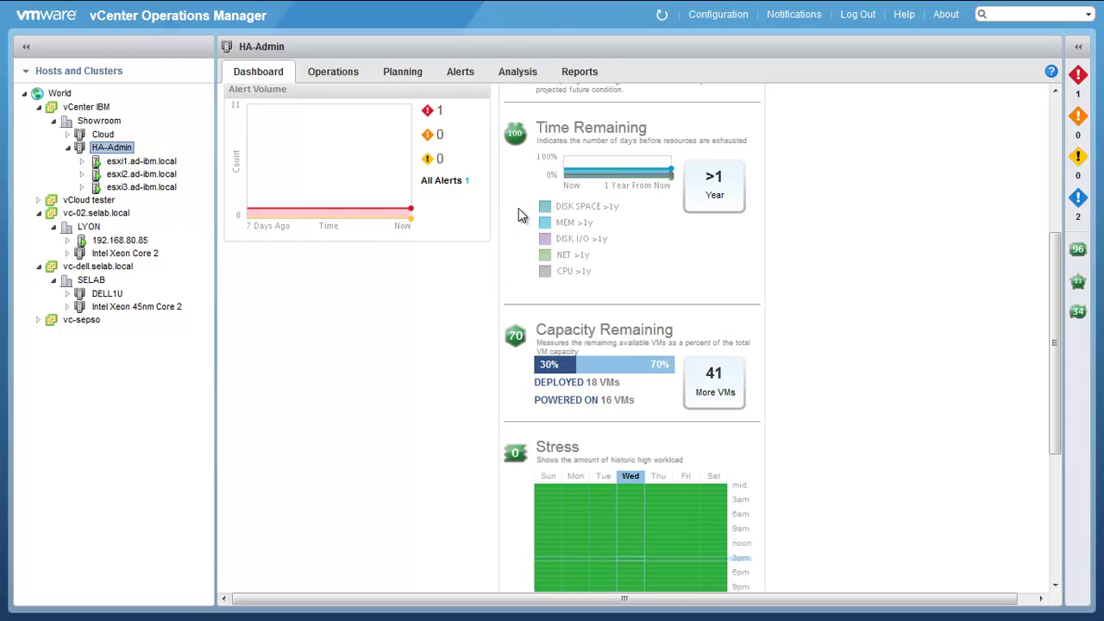
- Display the Average Virtual Machine Profile planning view for HA-Admin
click(403, 78)
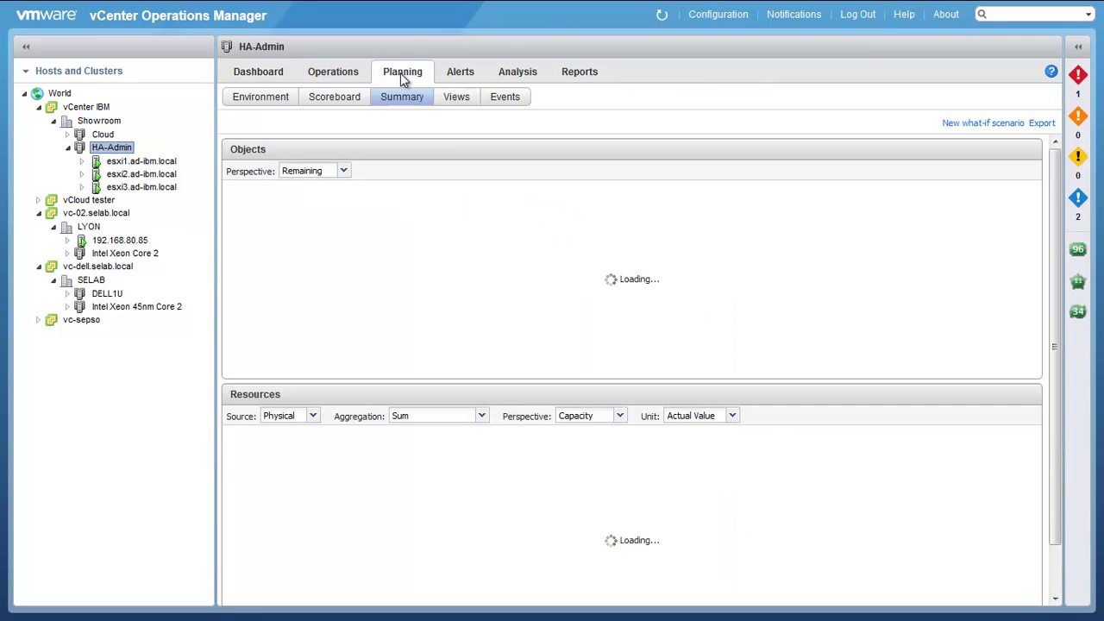
click(454, 97)
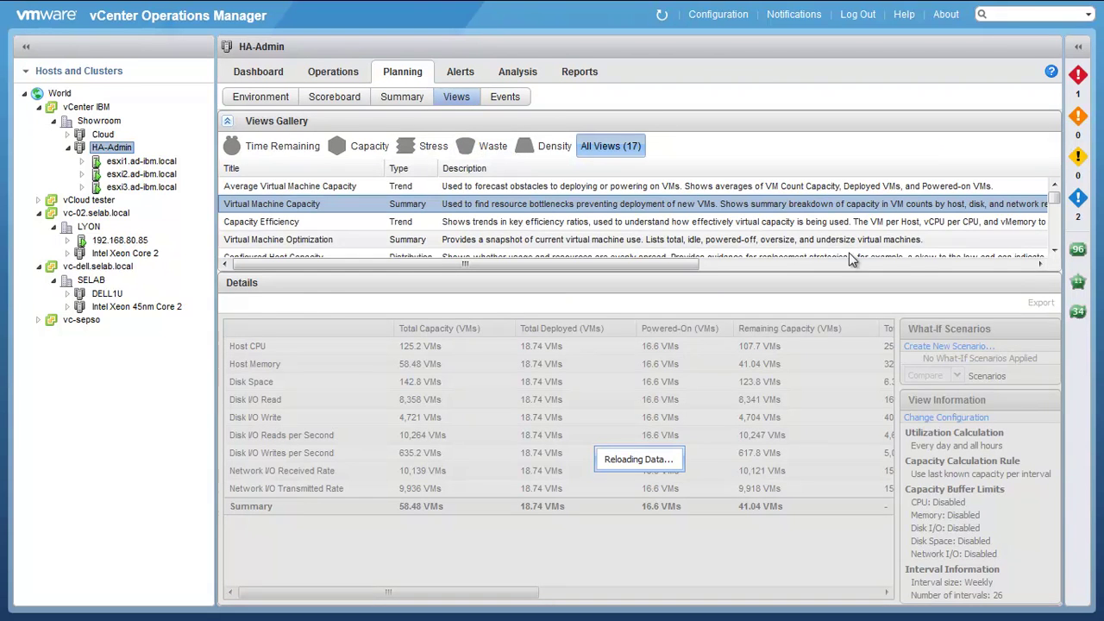
scroll(1058, 258, down, 5)
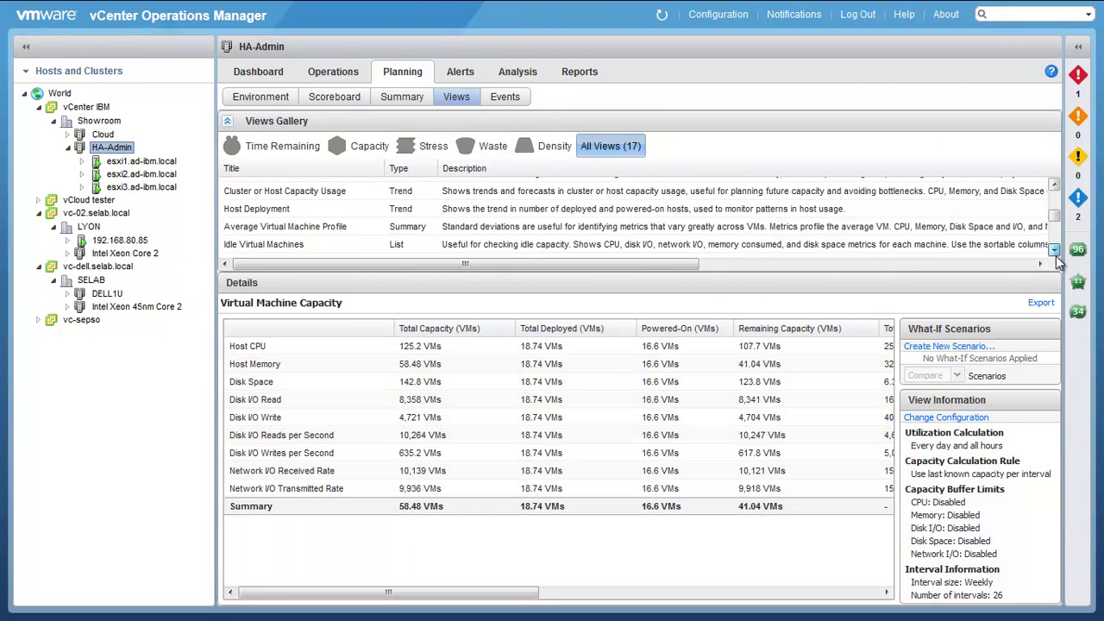
click(414, 208)
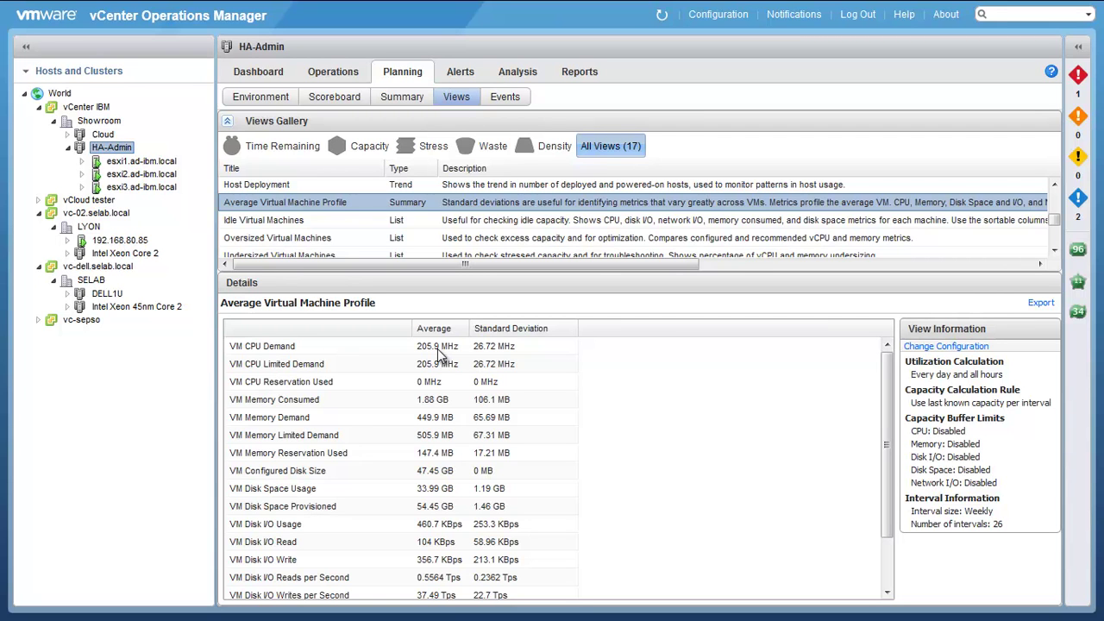
- Examine the average VM profile's memory demand, disk space usage, disk I/O usage, disk writes per second and network I/O usage
click(422, 418)
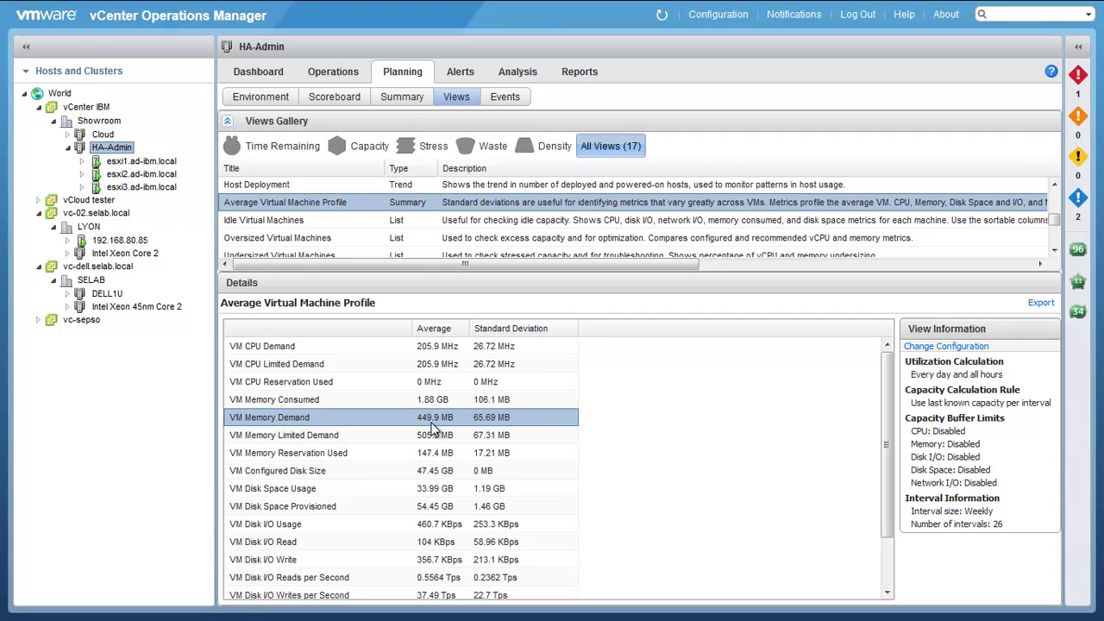
click(449, 491)
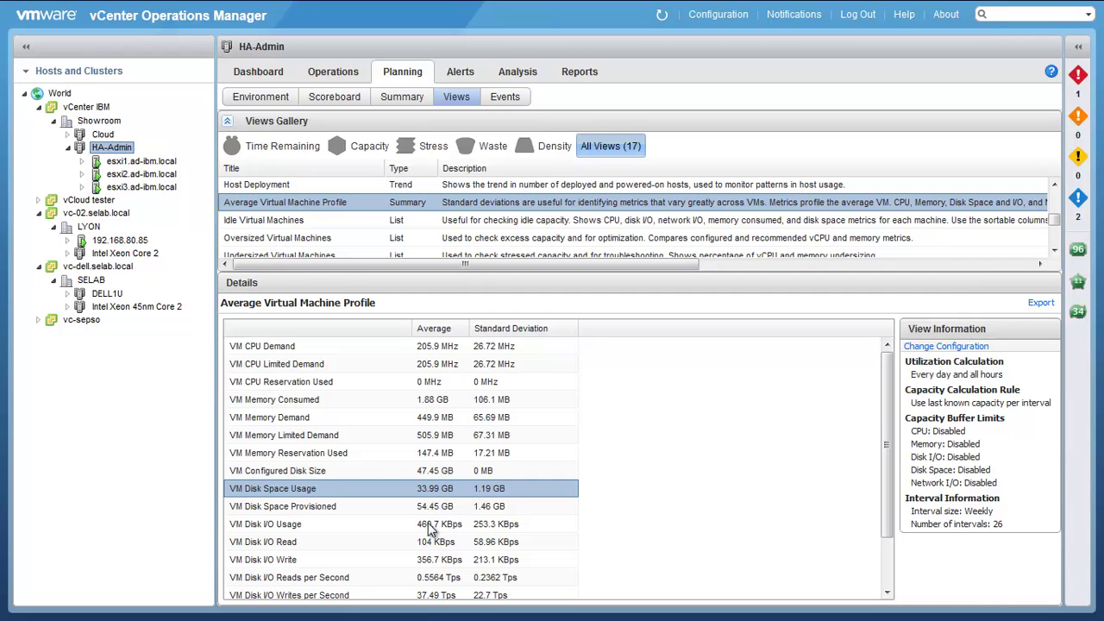
click(433, 528)
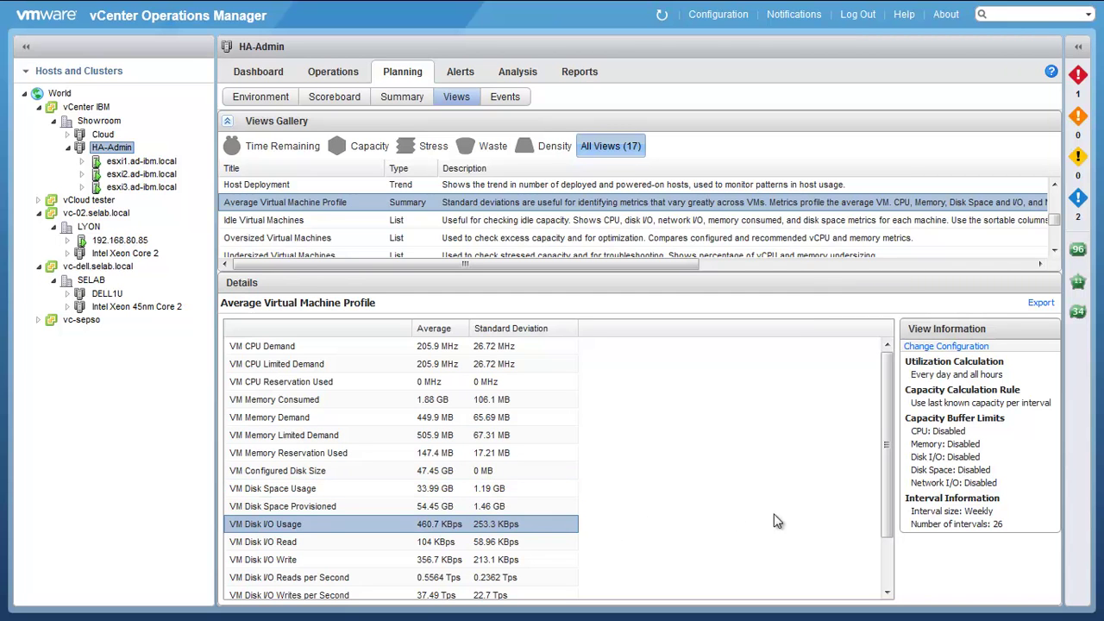
scroll(887, 481, down, 1)
drag(887, 481, 887, 519)
click(425, 538)
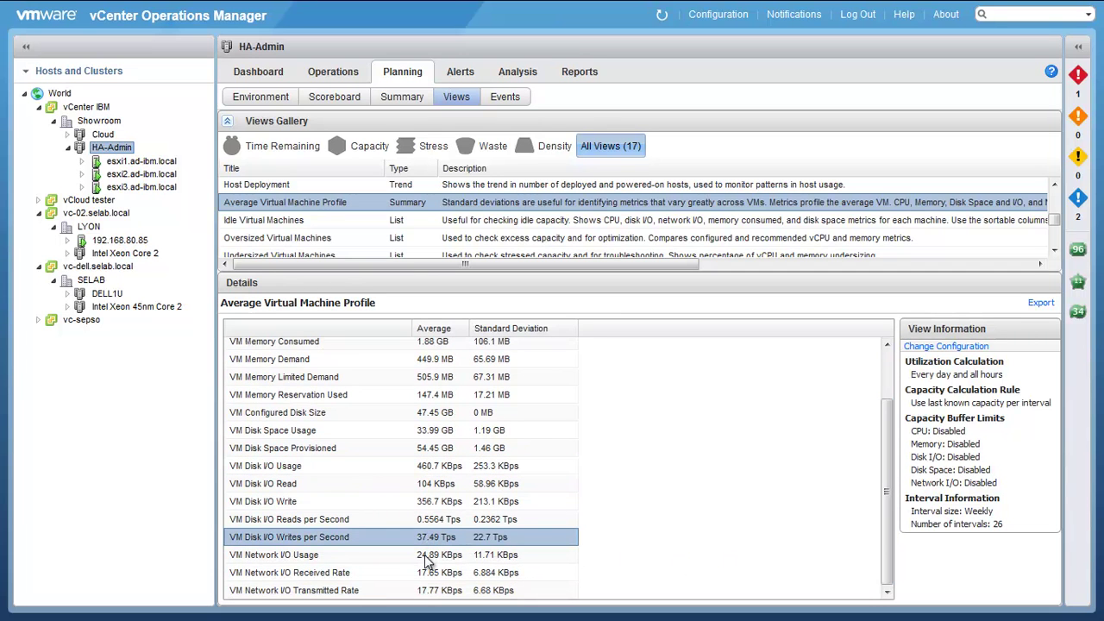
click(427, 559)
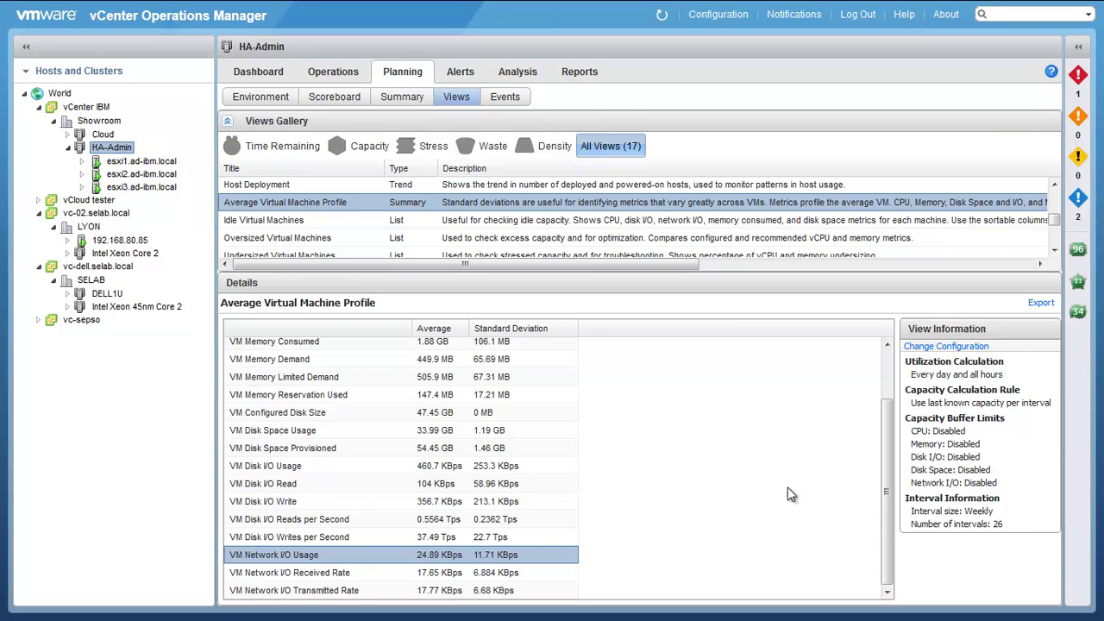
drag(883, 455, 902, 406)
key(ctrl+a)
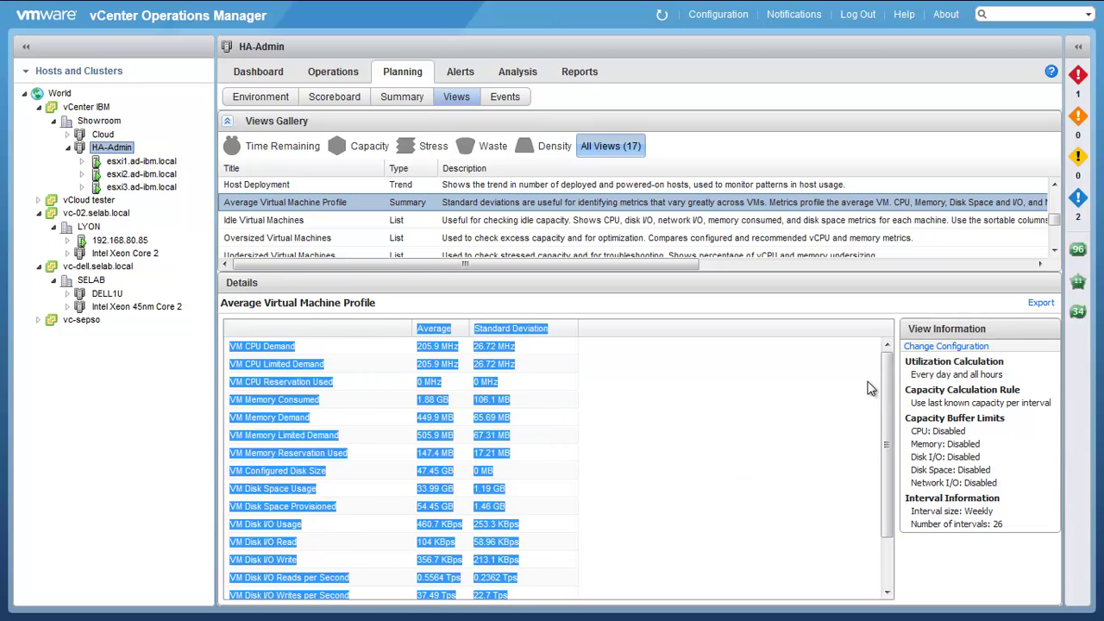
click(867, 390)
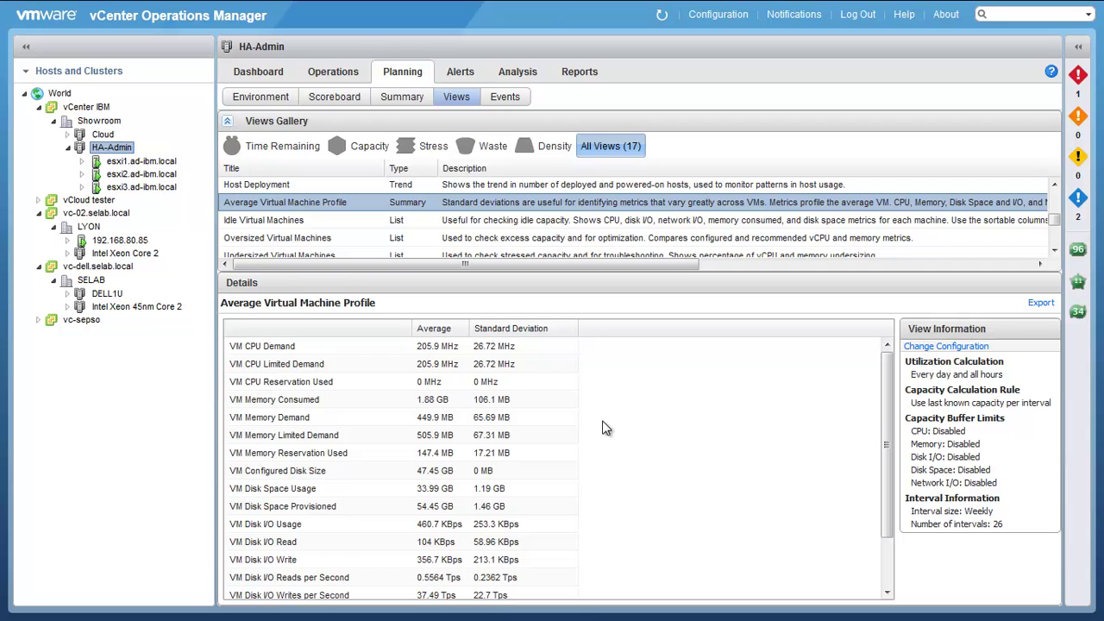
- Open the planning summary and examine the cluster's usable CPU, memory, disk space and disk I/O read capacity
click(402, 97)
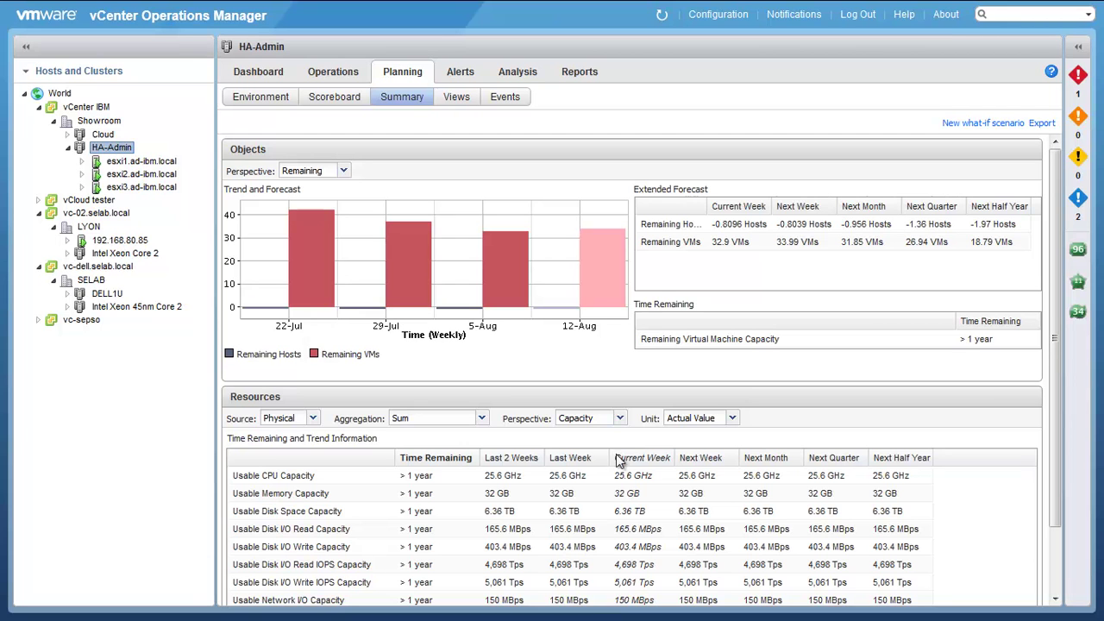
click(624, 480)
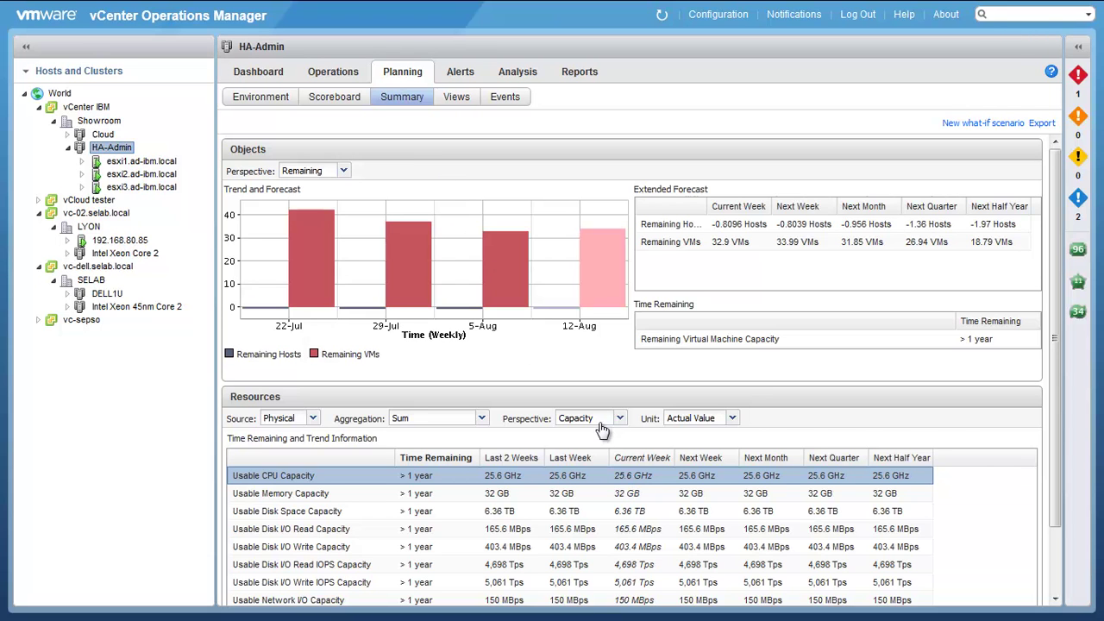
click(628, 497)
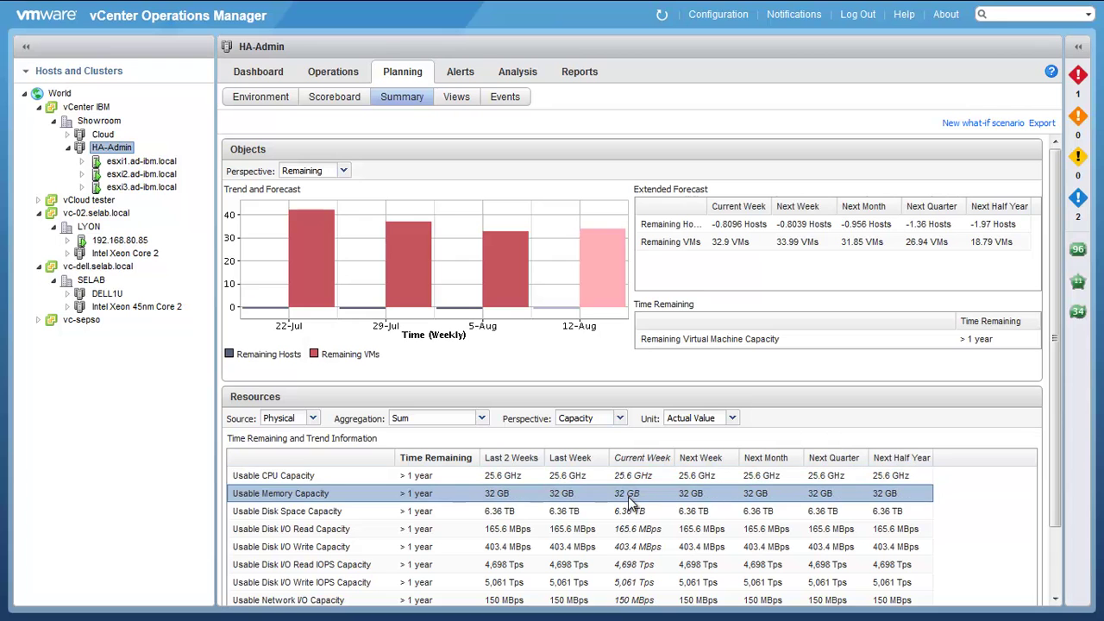
click(637, 512)
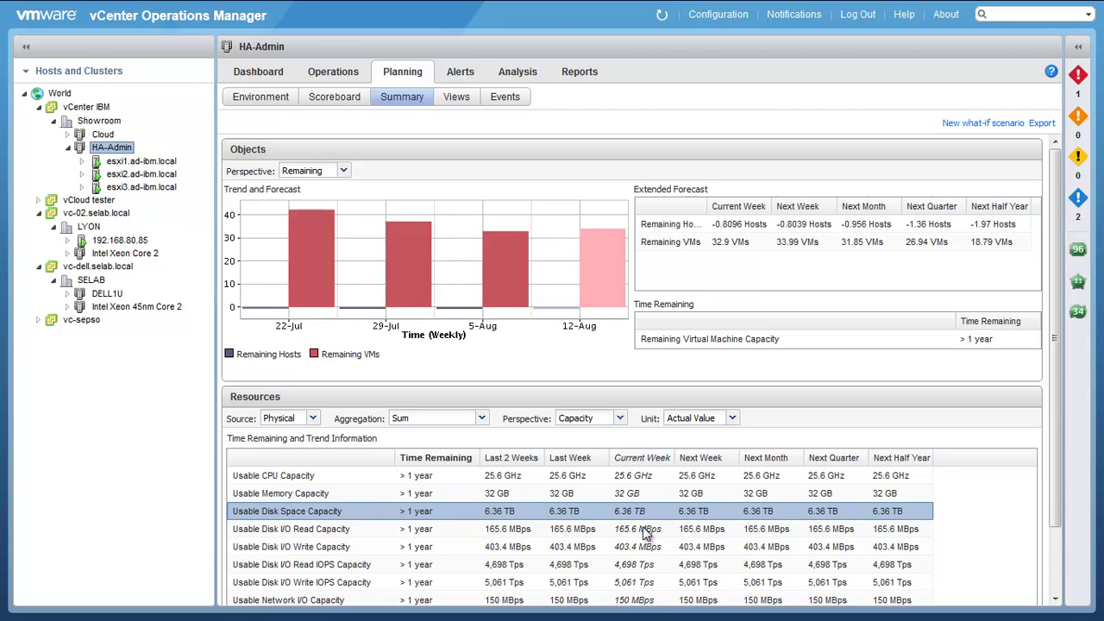
click(642, 529)
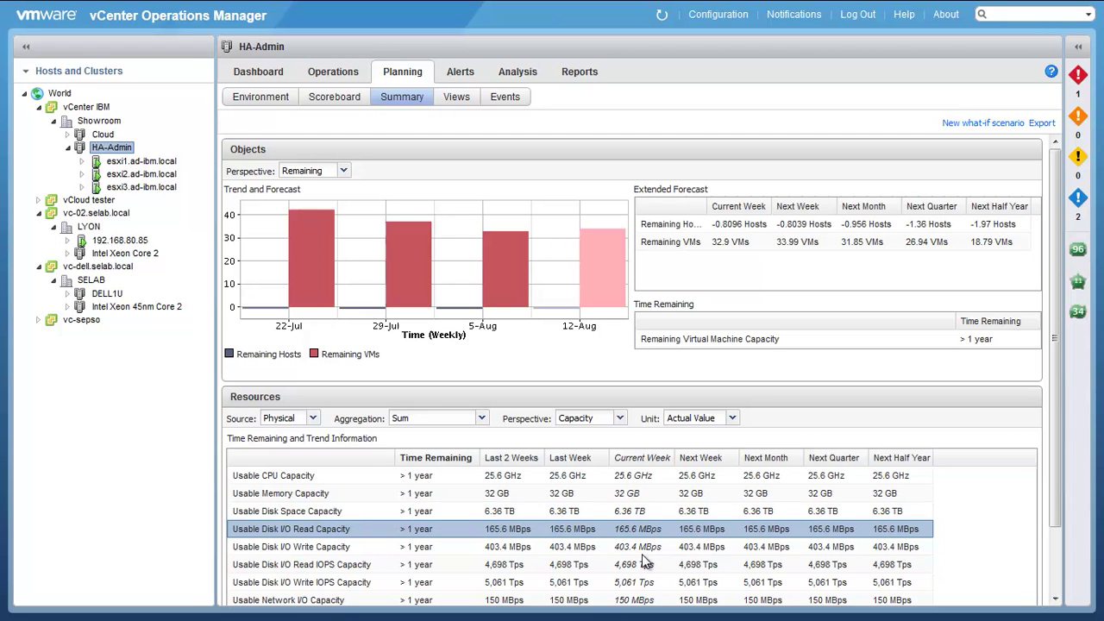
- Change the Resources perspective to Used and examine the host CPU and memory limited demand
click(620, 418)
click(592, 435)
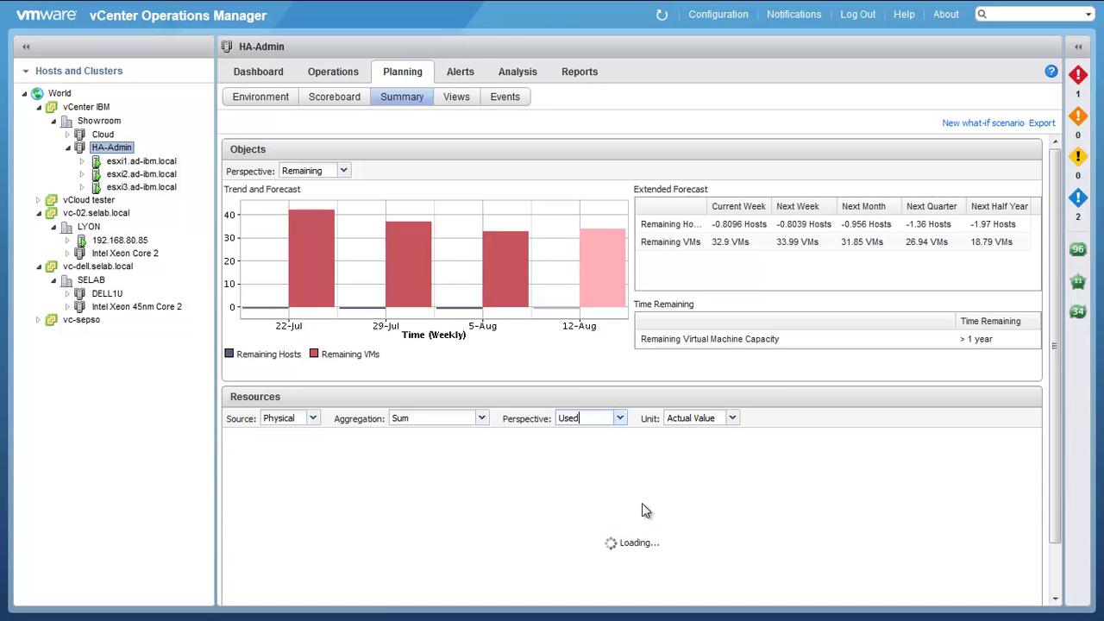
click(638, 482)
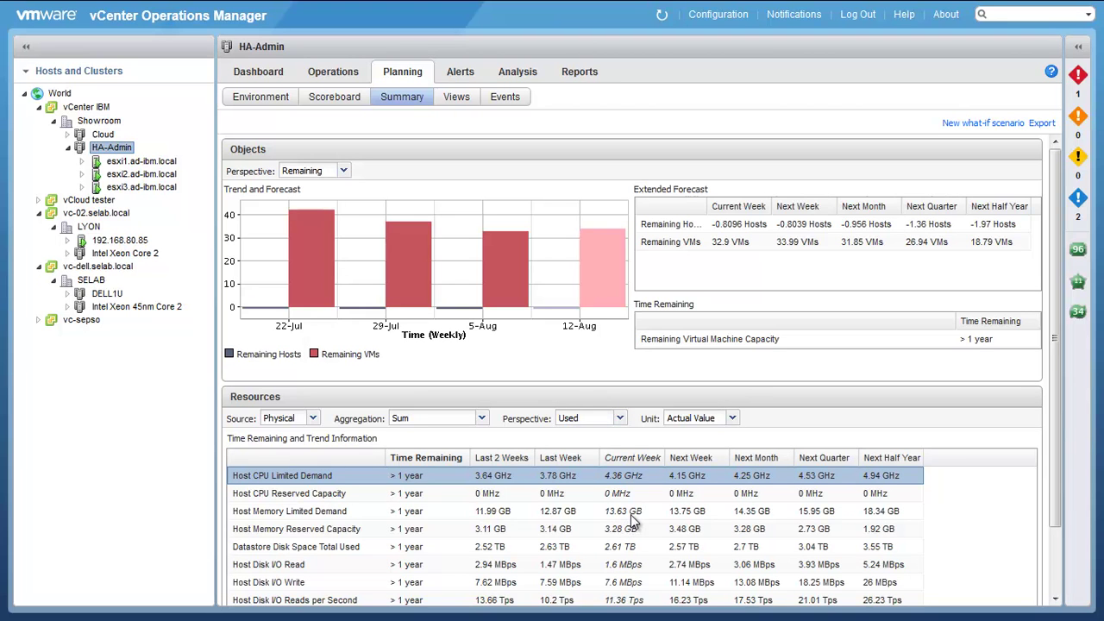
click(631, 514)
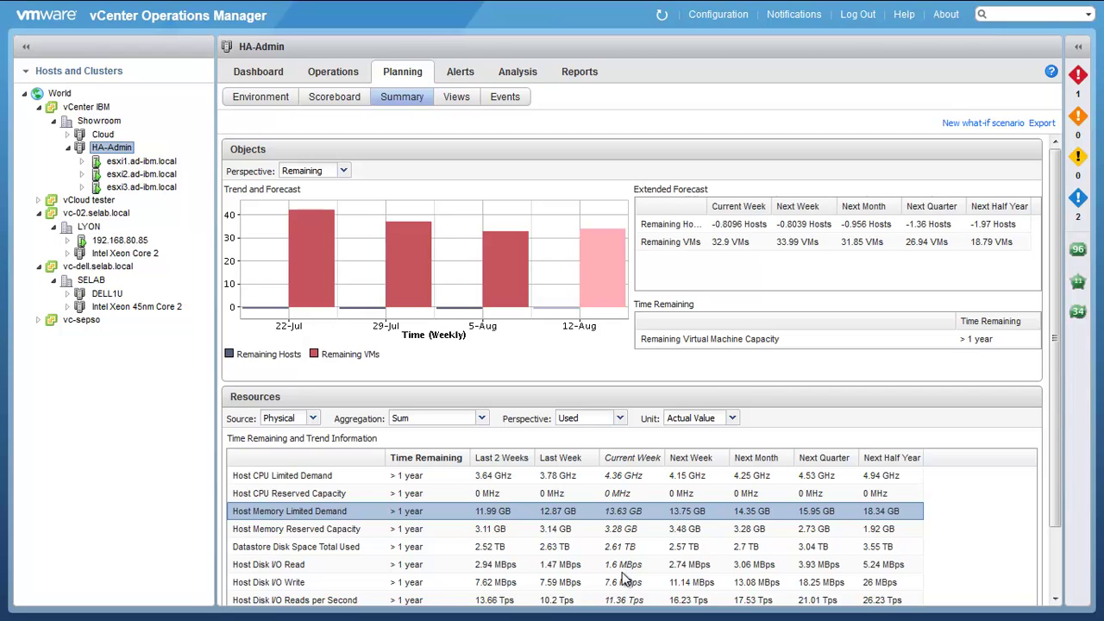
- Change the Resources perspective to Remaining and examine the demand-based usable host CPU remaining
click(619, 418)
click(586, 448)
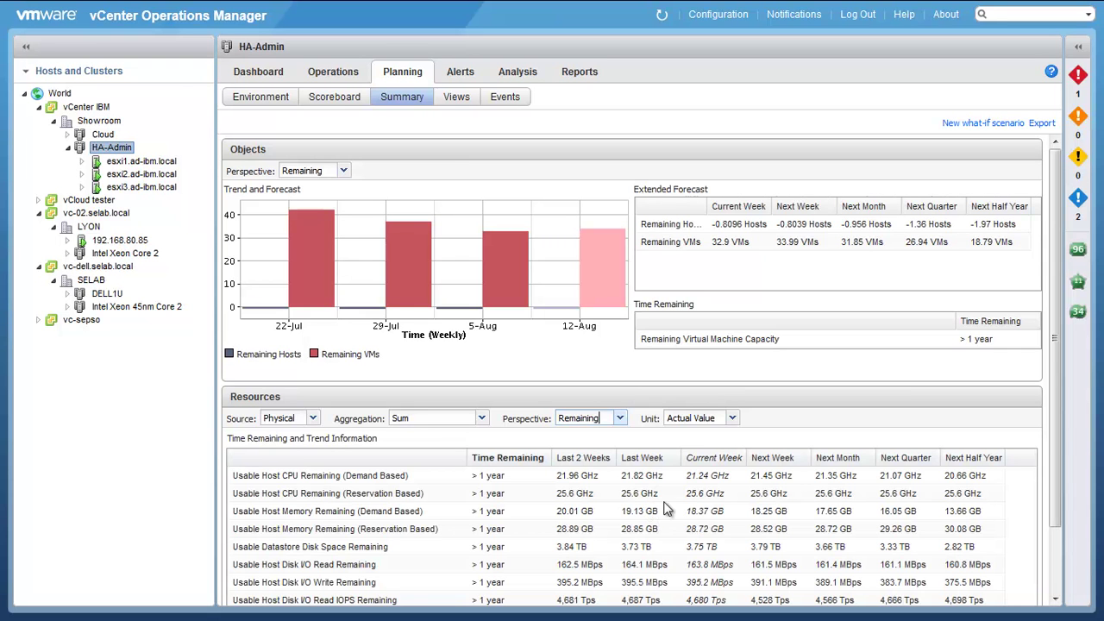
click(710, 477)
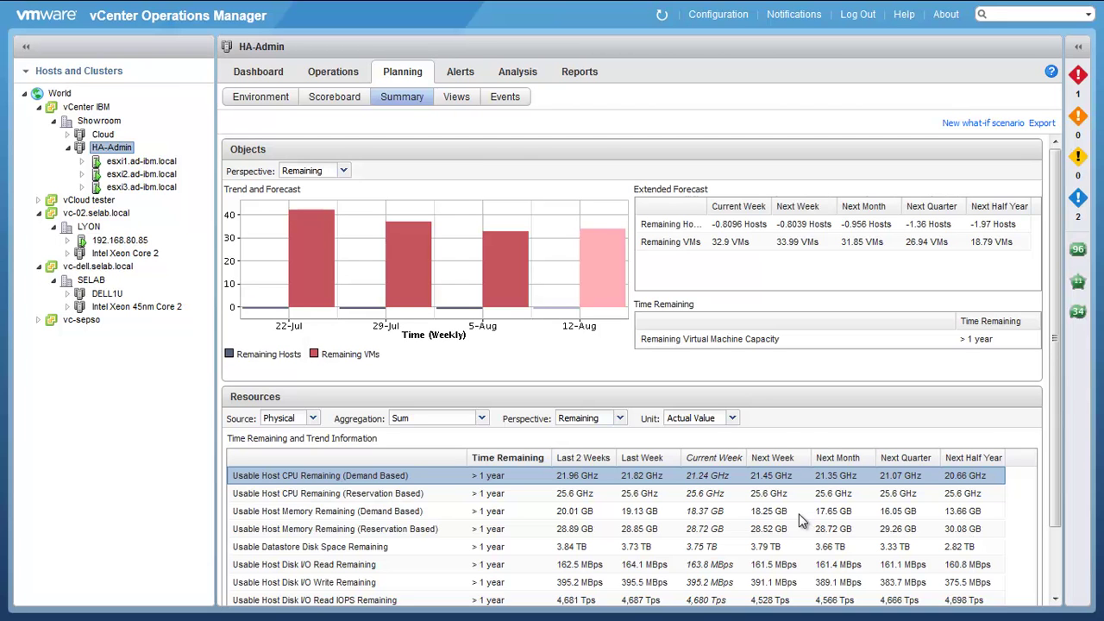
- Display the Virtual Machine Capacity view and compare the remaining capacity for host CPU, host memory, disk space and disk I/O read
click(458, 98)
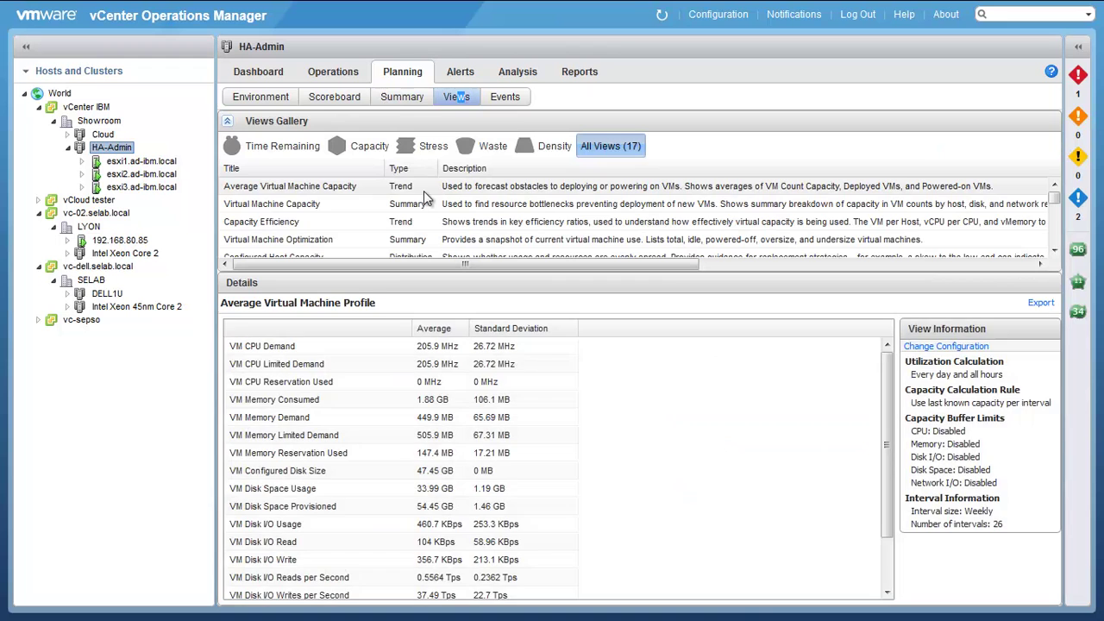
click(418, 204)
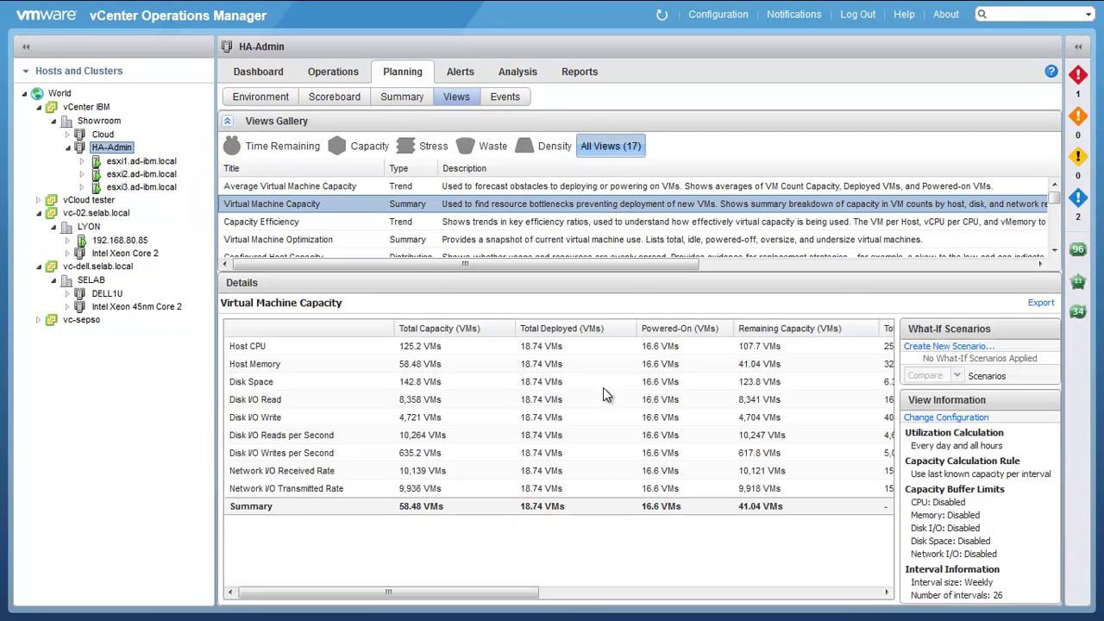
drag(362, 200, 431, 266)
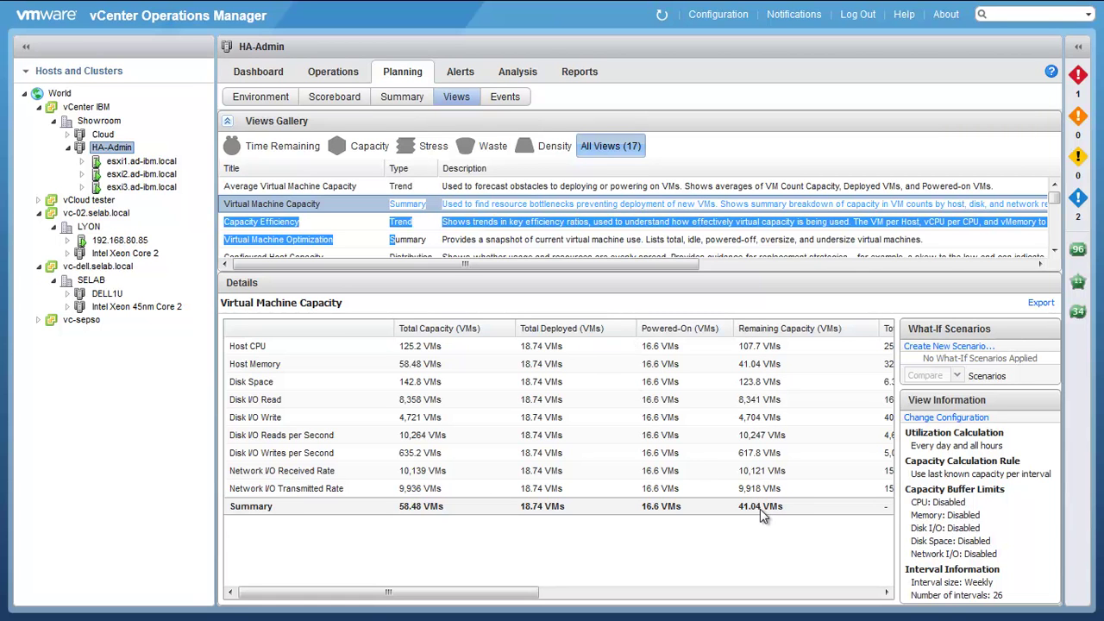
click(759, 346)
click(763, 365)
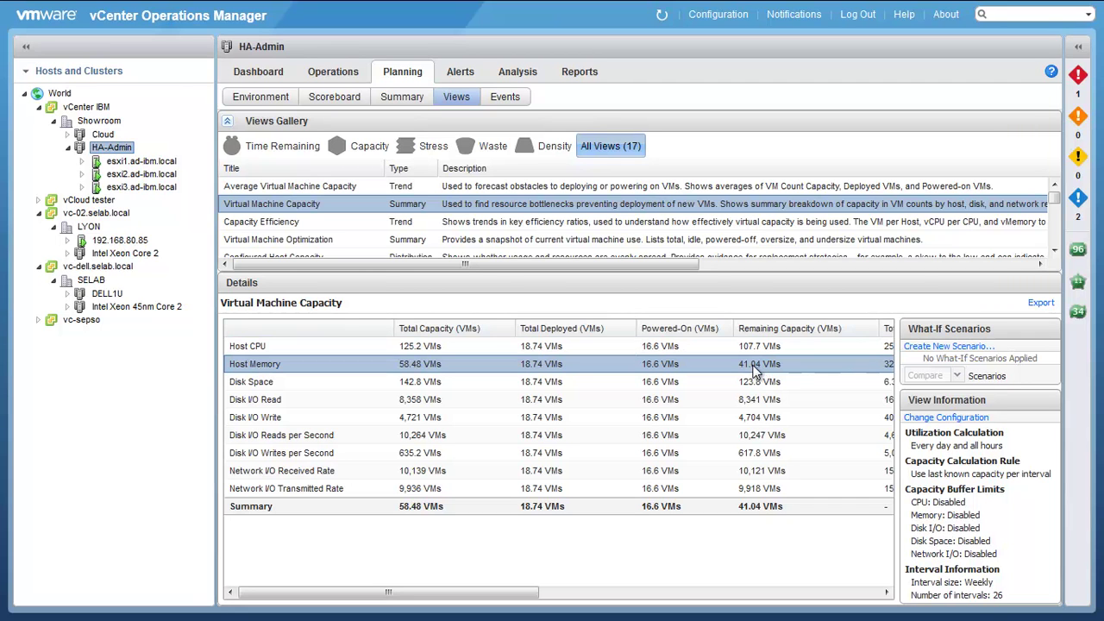
click(757, 347)
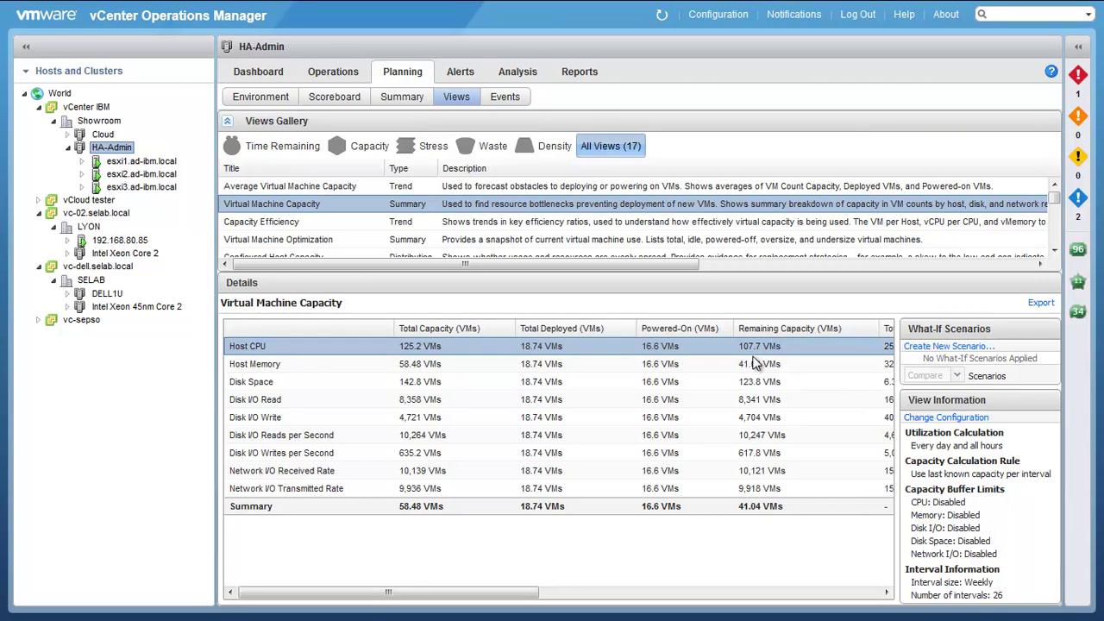
click(754, 382)
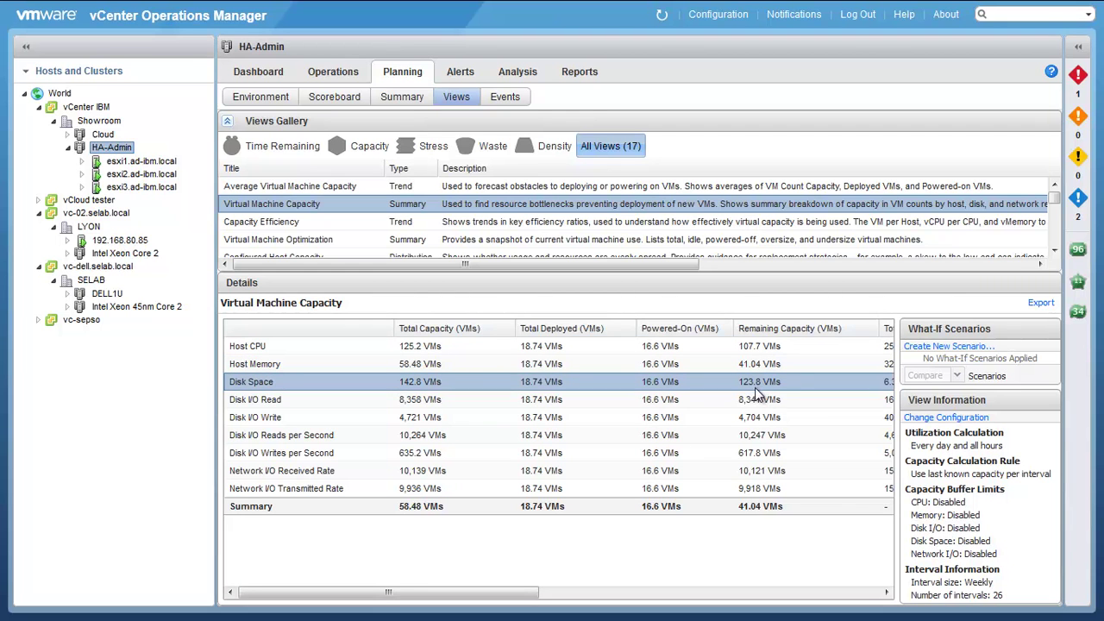
click(756, 398)
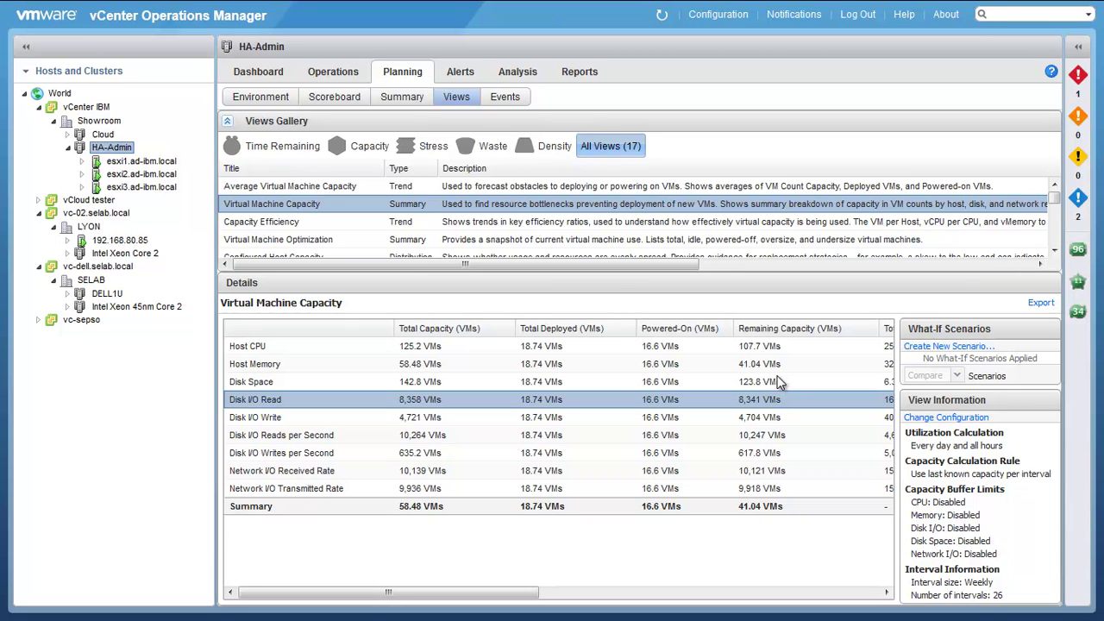
- Start a what-if scenario that adds virtual machines by specifying the profile of new virtual machines
click(958, 350)
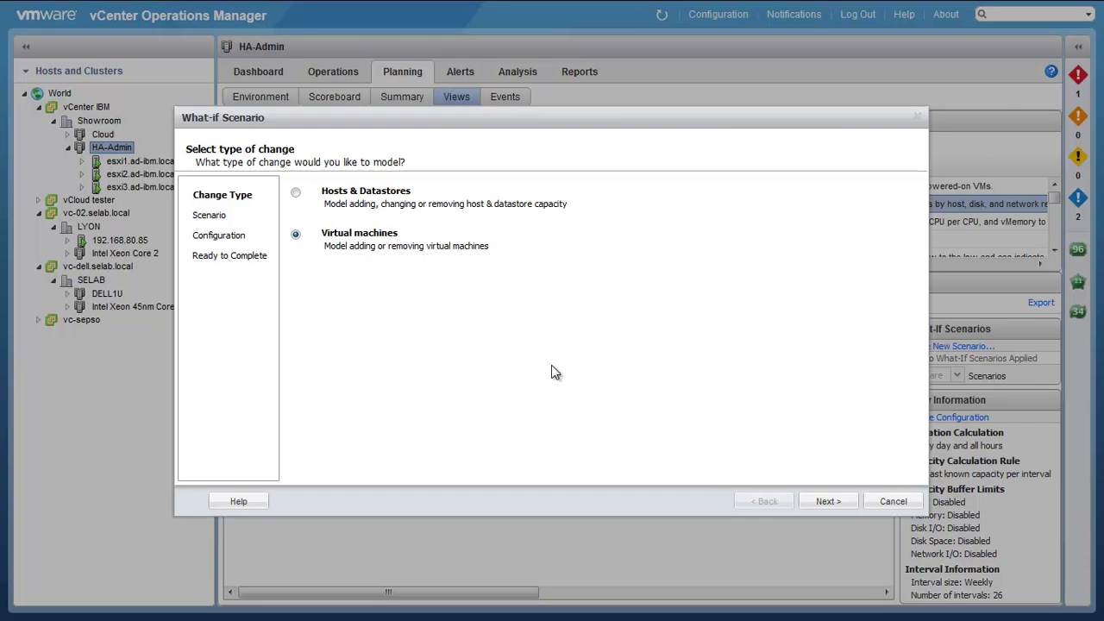
click(829, 502)
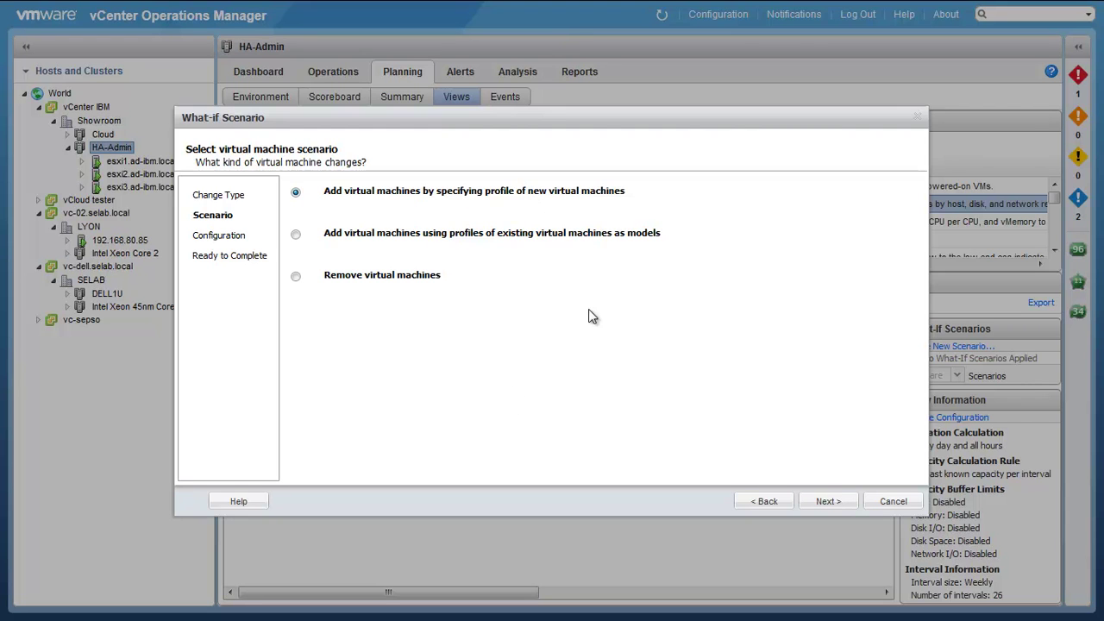
click(828, 503)
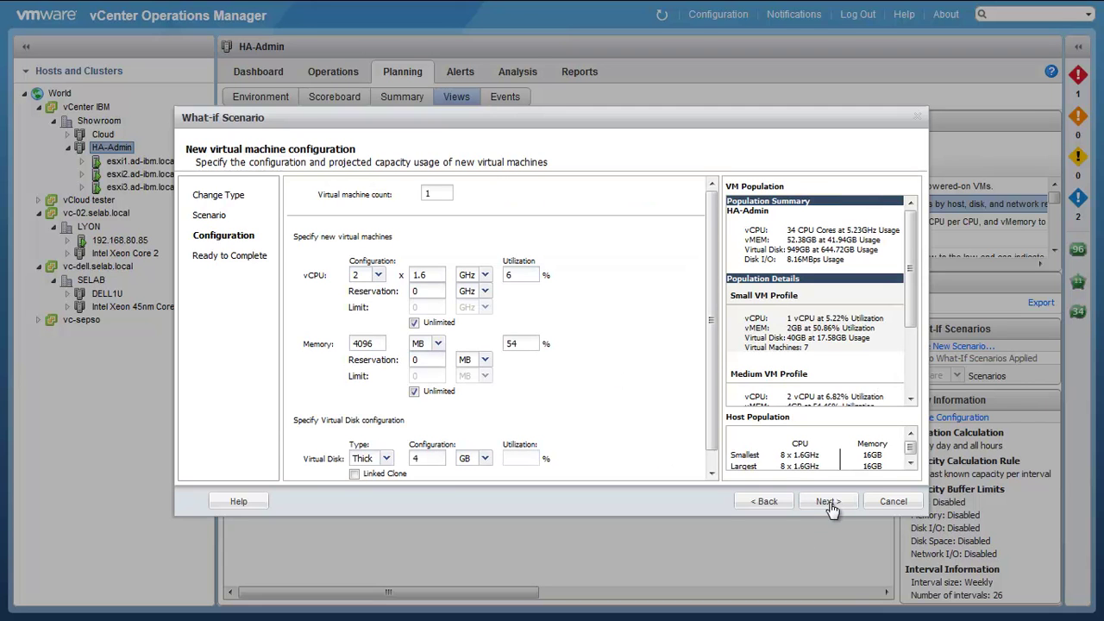
- Configure the scenario for 5 new virtual machines with 10% vCPU and 10% memory utilization, and complete it
double_click(431, 193)
double_click(523, 274)
text(10)
double_click(515, 344)
text(10)
click(427, 461)
click(833, 503)
click(843, 507)
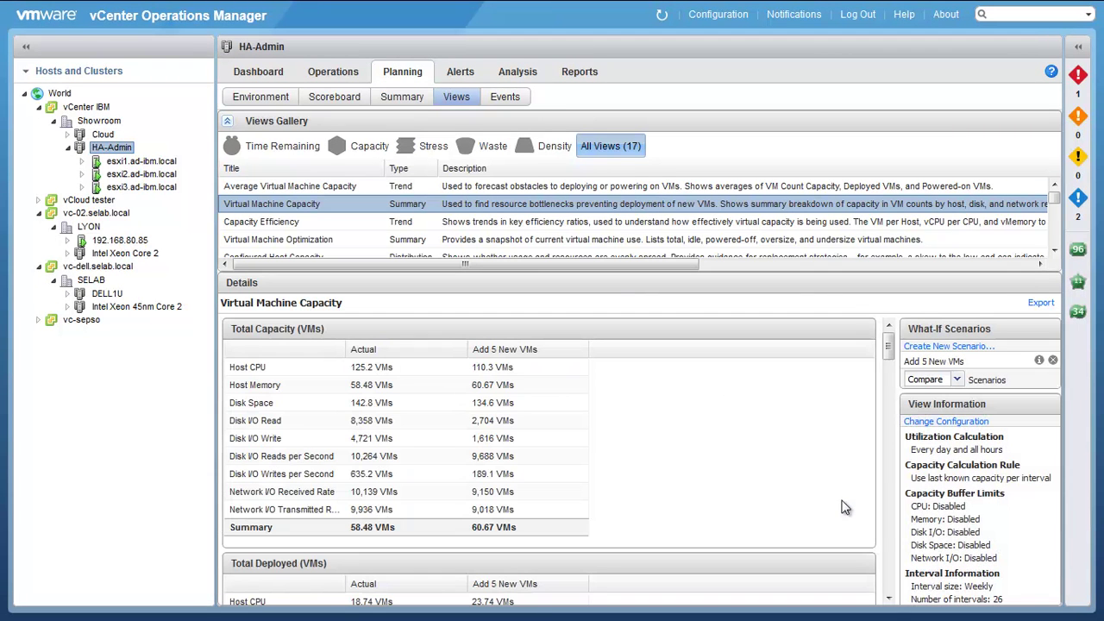
- Compare the actual remaining VM capacity with that of the Add 5 New VMs scenario
drag(887, 350, 863, 427)
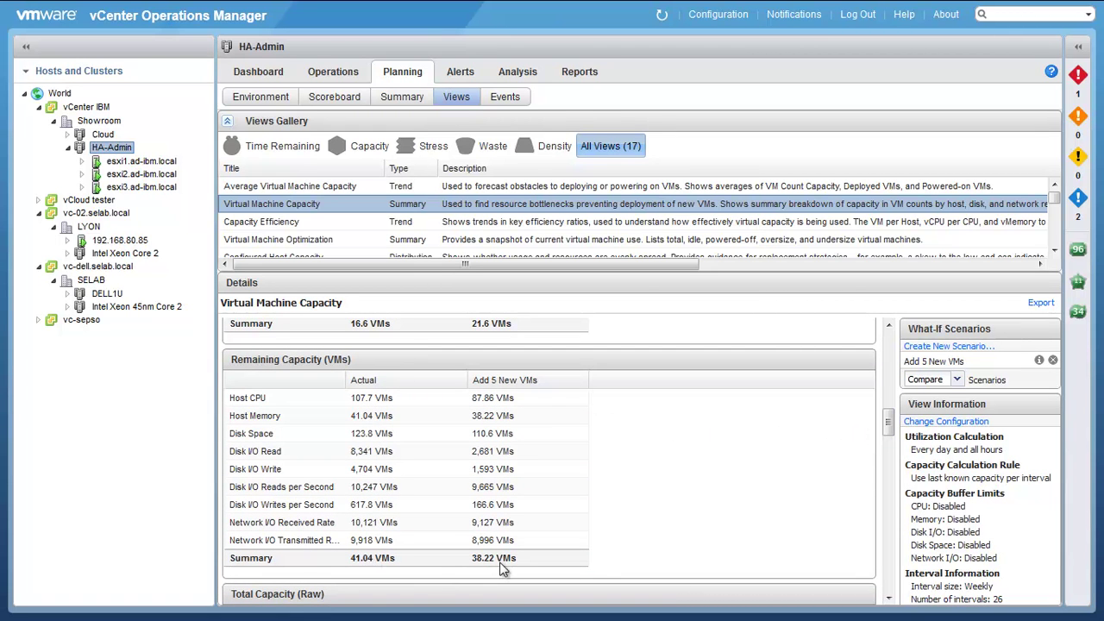
- Start a new what-if scenario that adds virtual machines using profiles of existing virtual machines as models
click(400, 562)
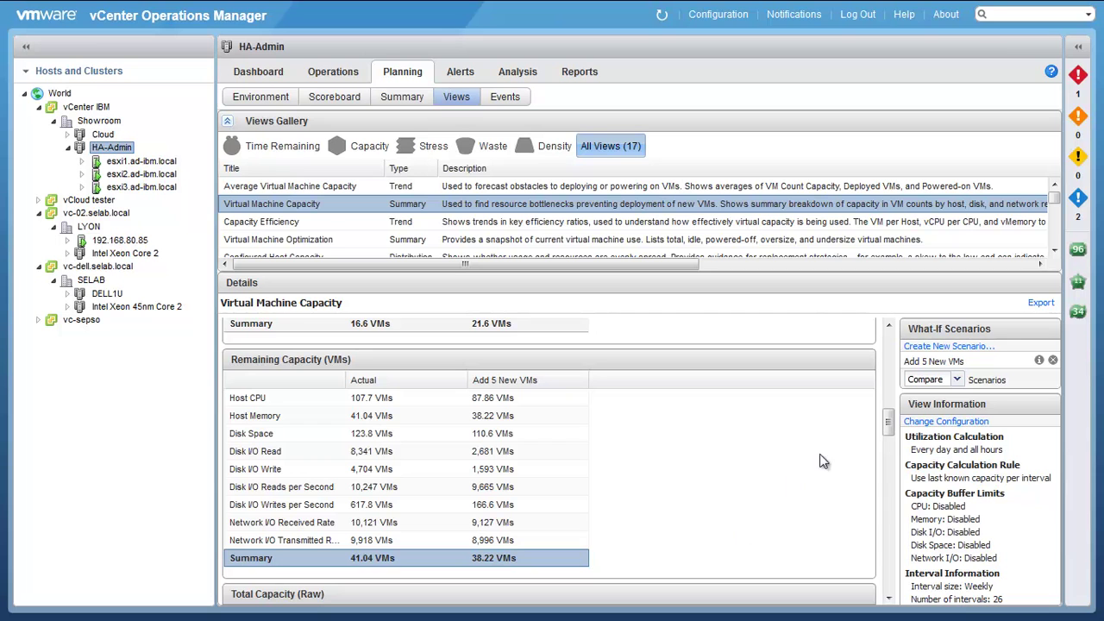
click(939, 348)
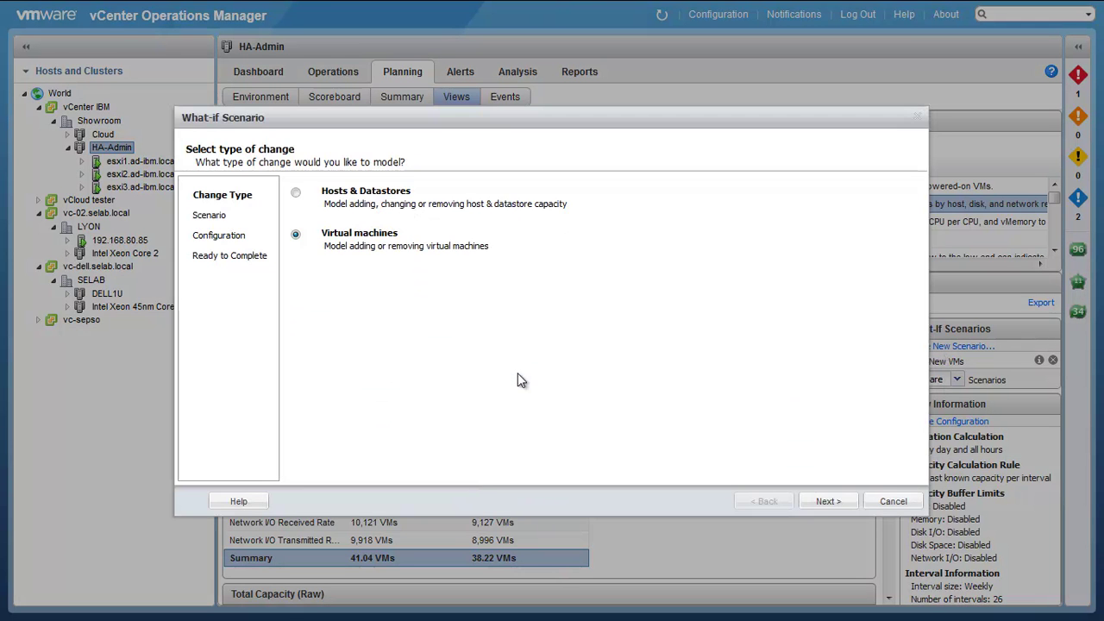
click(854, 502)
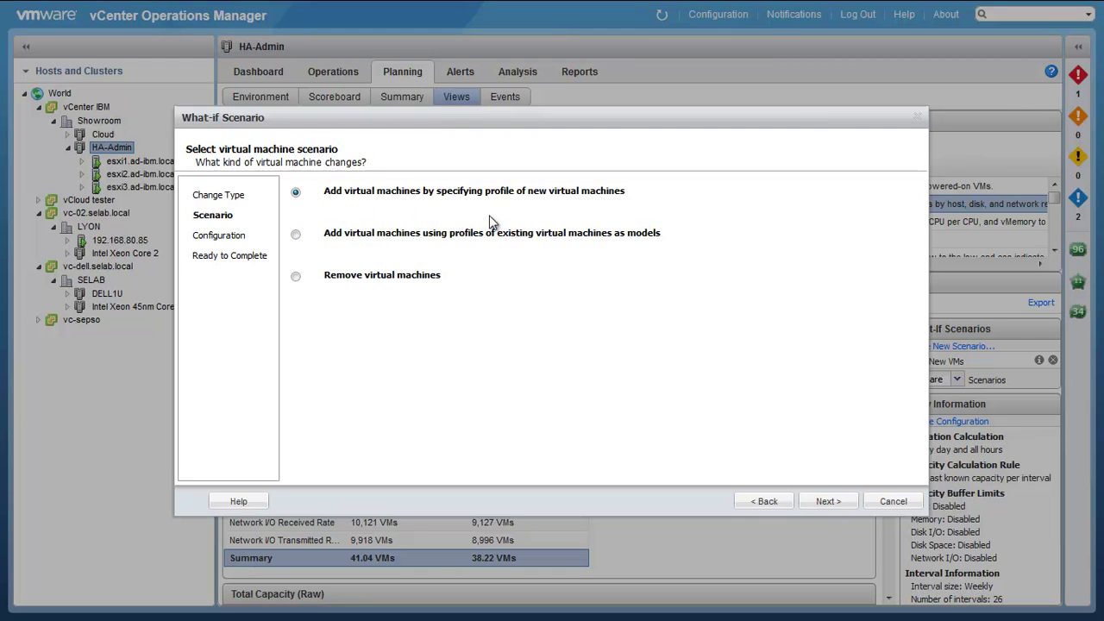
click(296, 234)
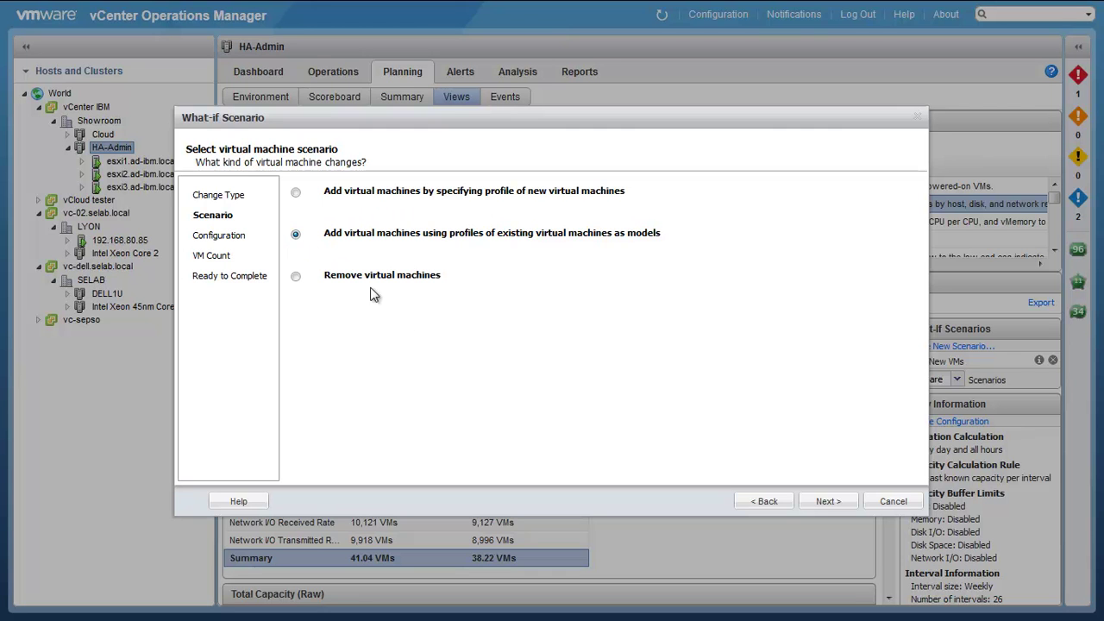
click(828, 502)
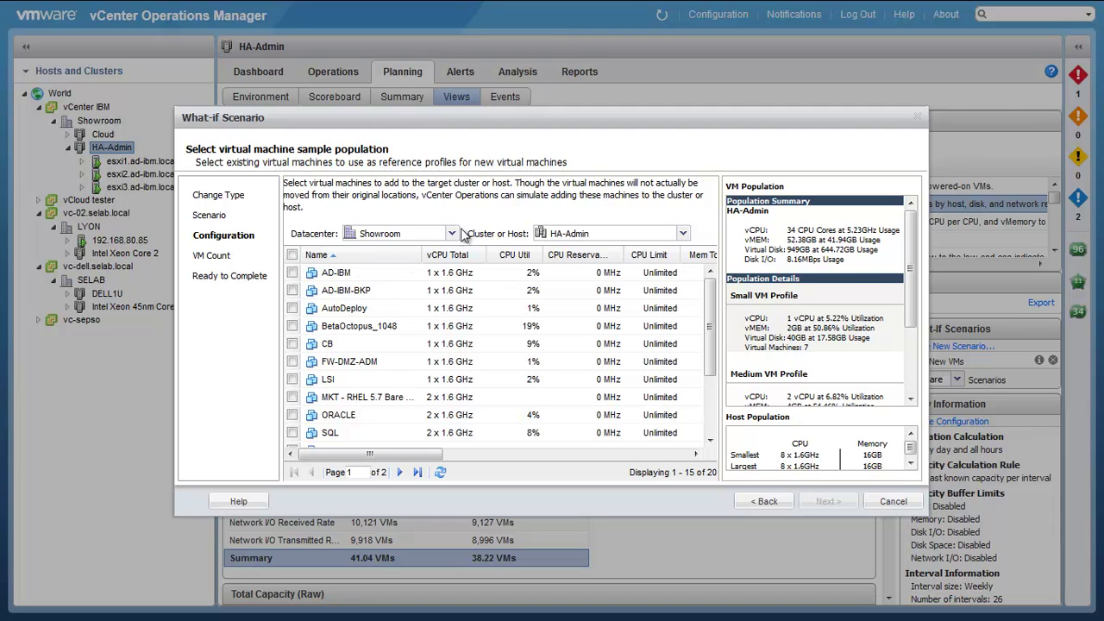
- List the LYON datacenter's virtual machines, filtering by host 192.168.80.85, by Intel Xeon Core 2, and finally by all clusters and hosts
click(682, 234)
click(686, 237)
click(451, 234)
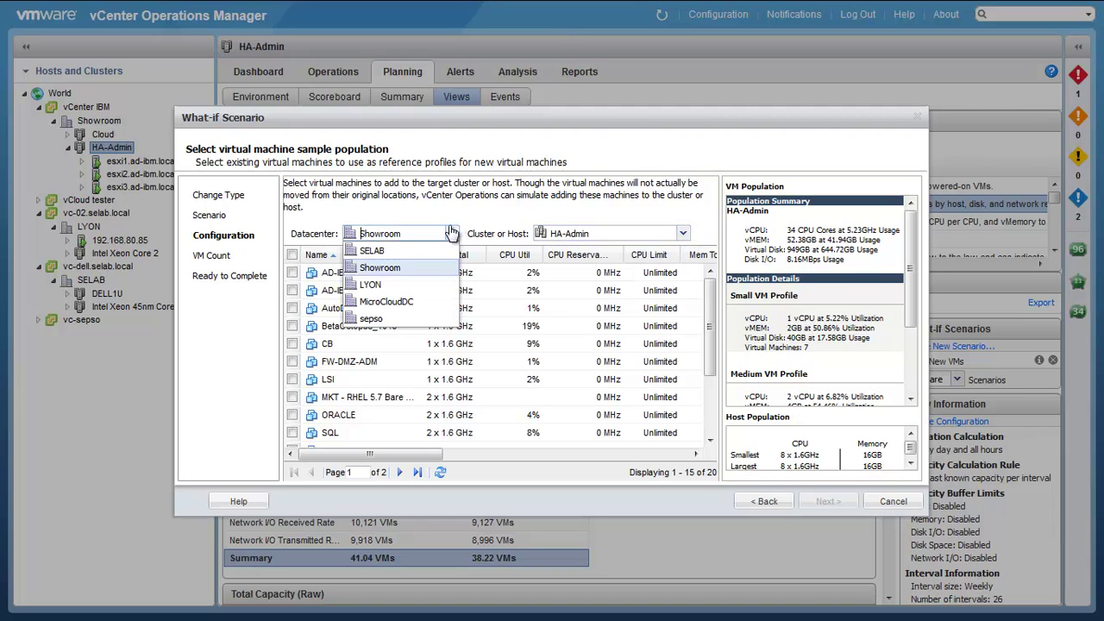
click(395, 277)
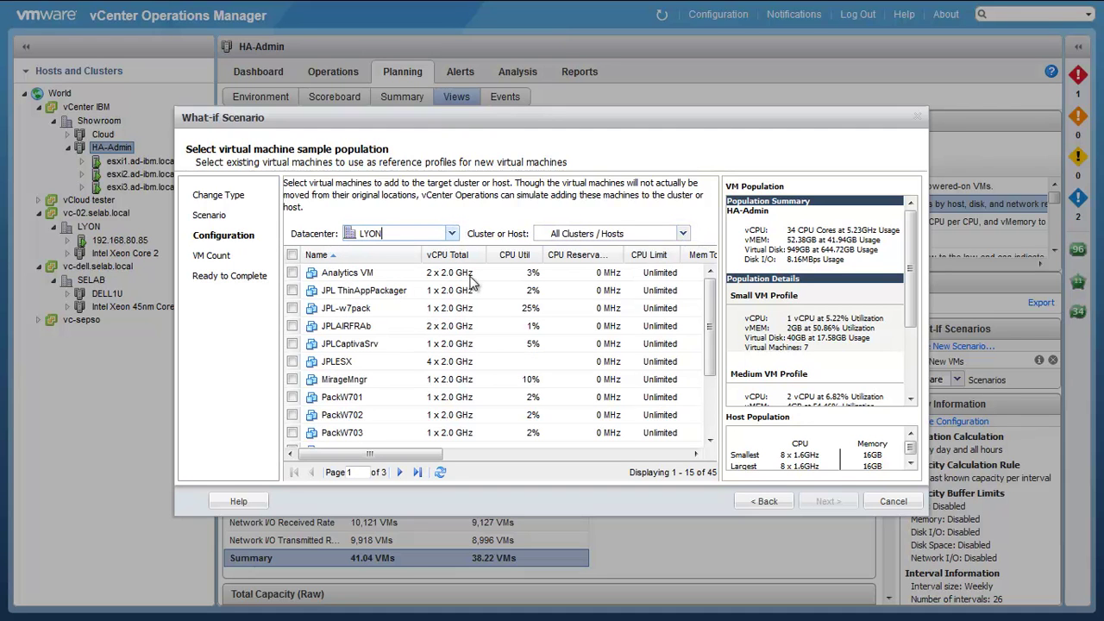
click(682, 234)
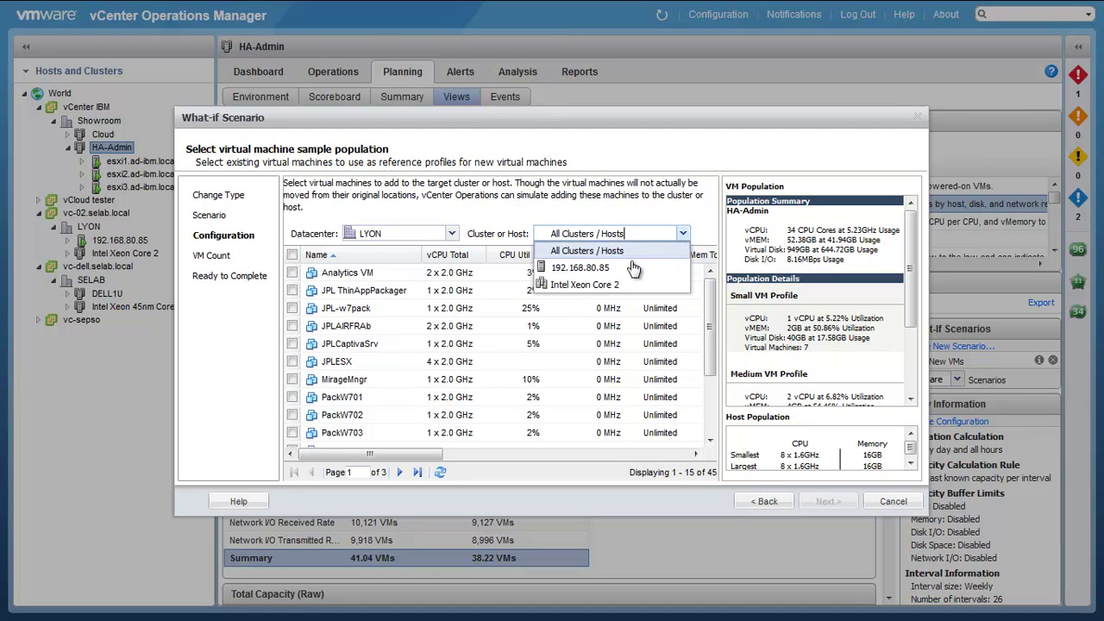
click(654, 268)
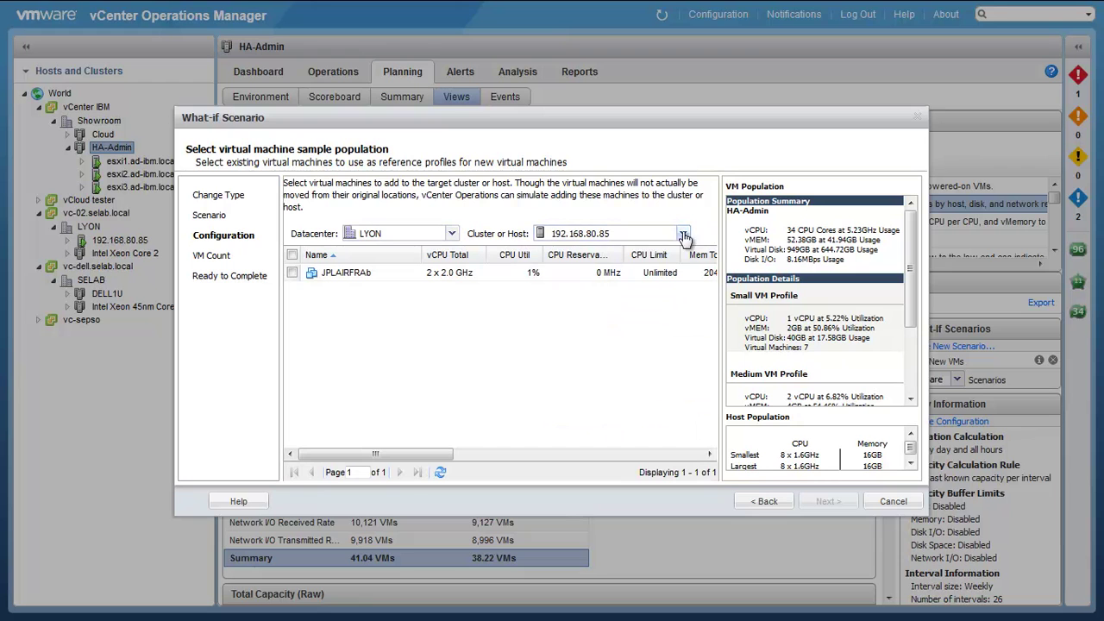
click(683, 234)
click(629, 285)
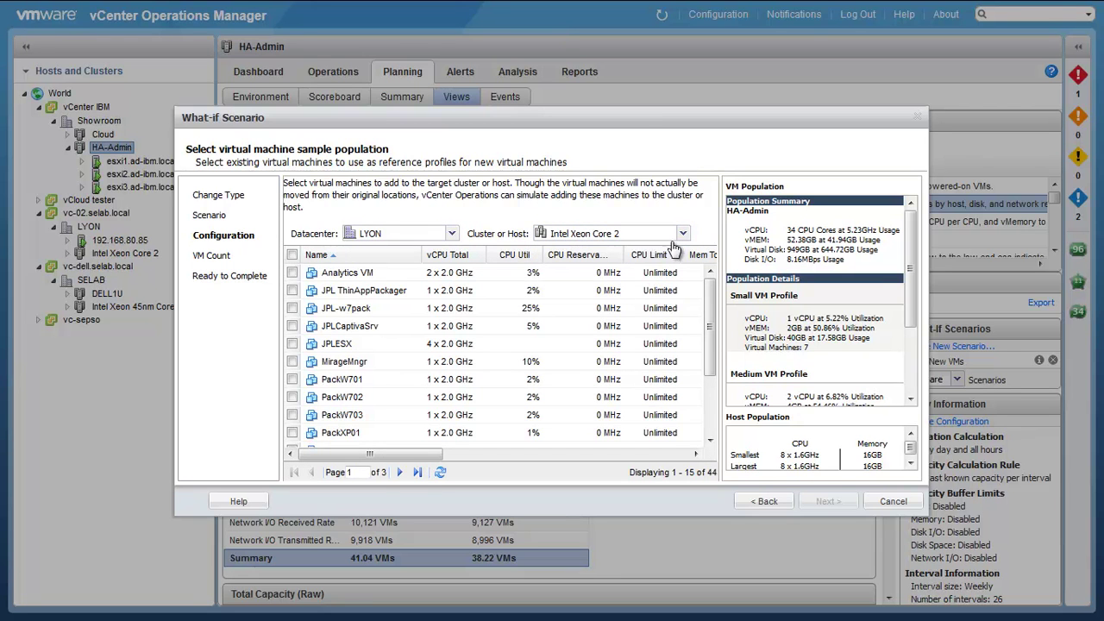
click(682, 234)
click(624, 248)
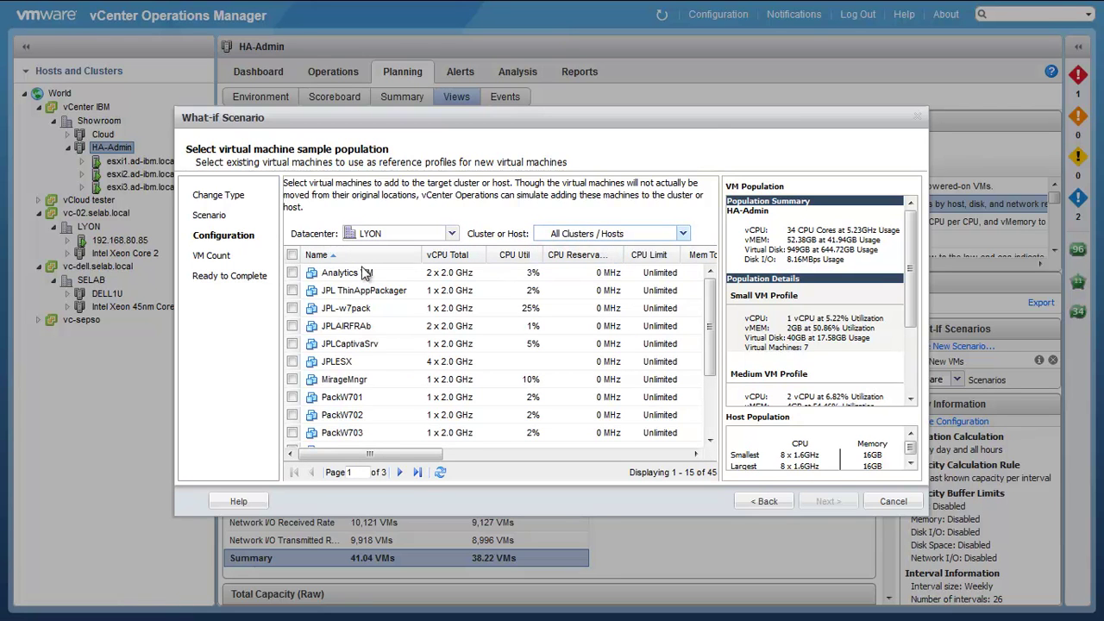
- Select all LYON virtual machines on the first page as reference profiles, keep each VM count at 1, and proceed to the scenario review
click(291, 273)
click(292, 290)
click(292, 308)
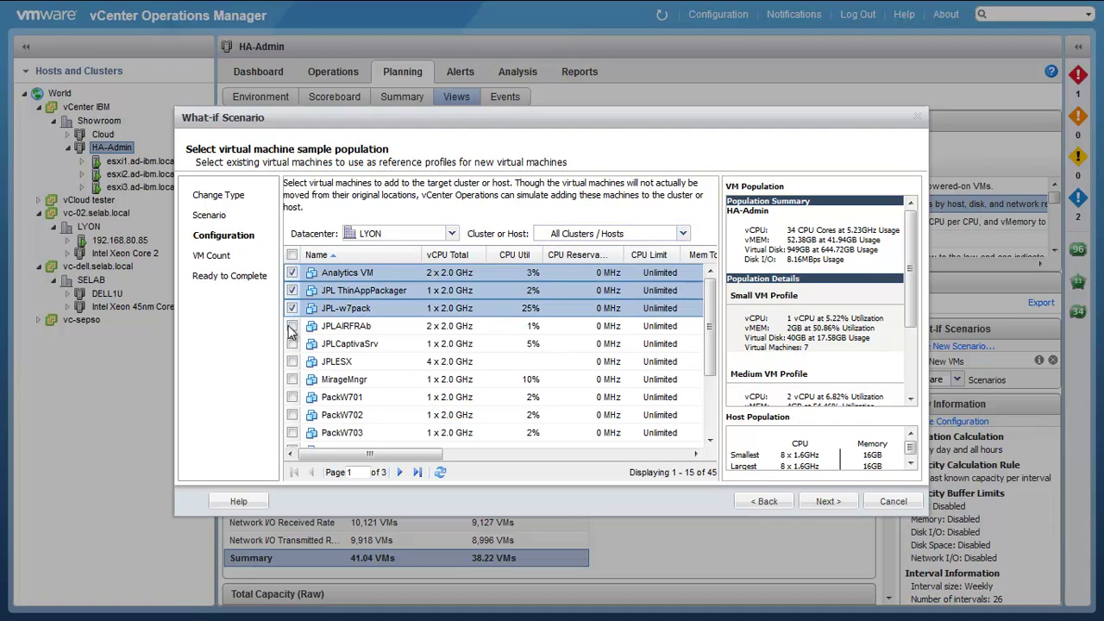
click(291, 326)
click(291, 343)
click(291, 379)
click(292, 397)
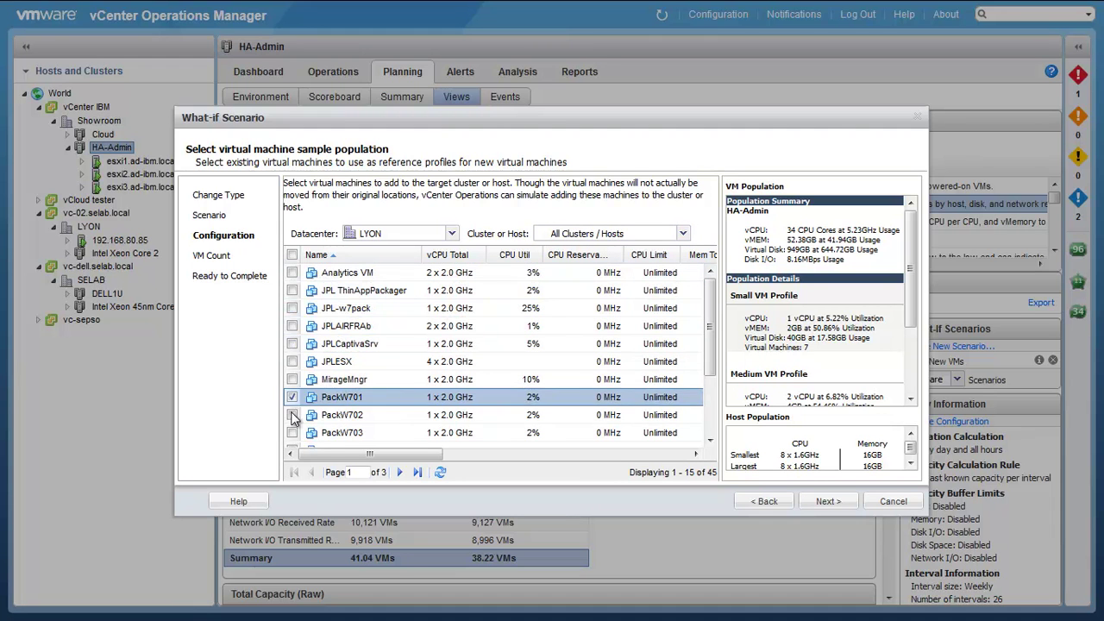
click(291, 433)
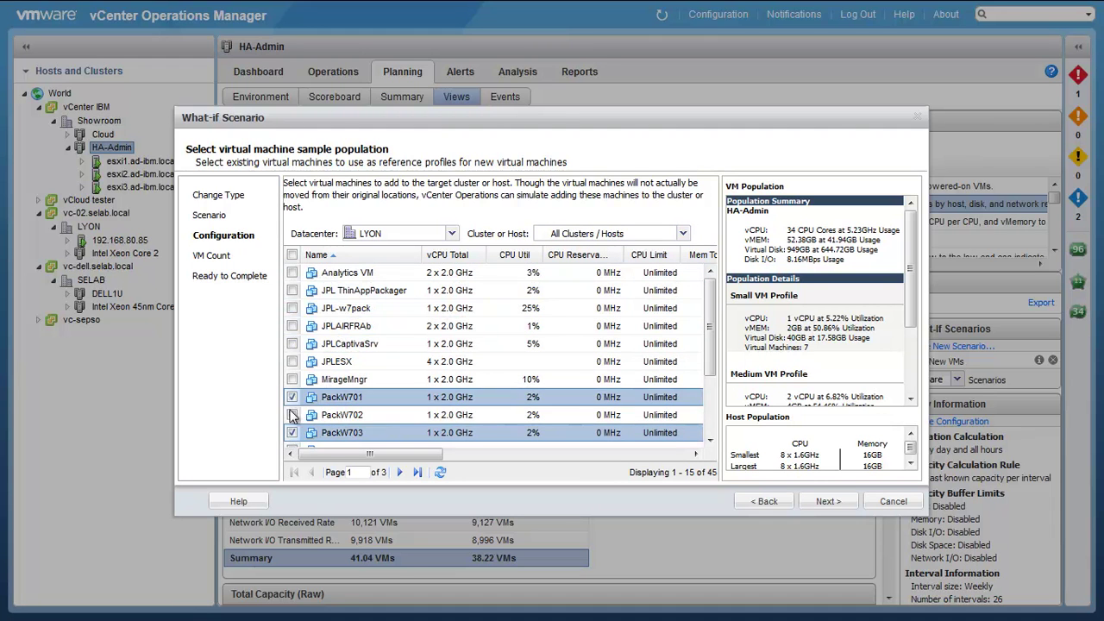
click(292, 254)
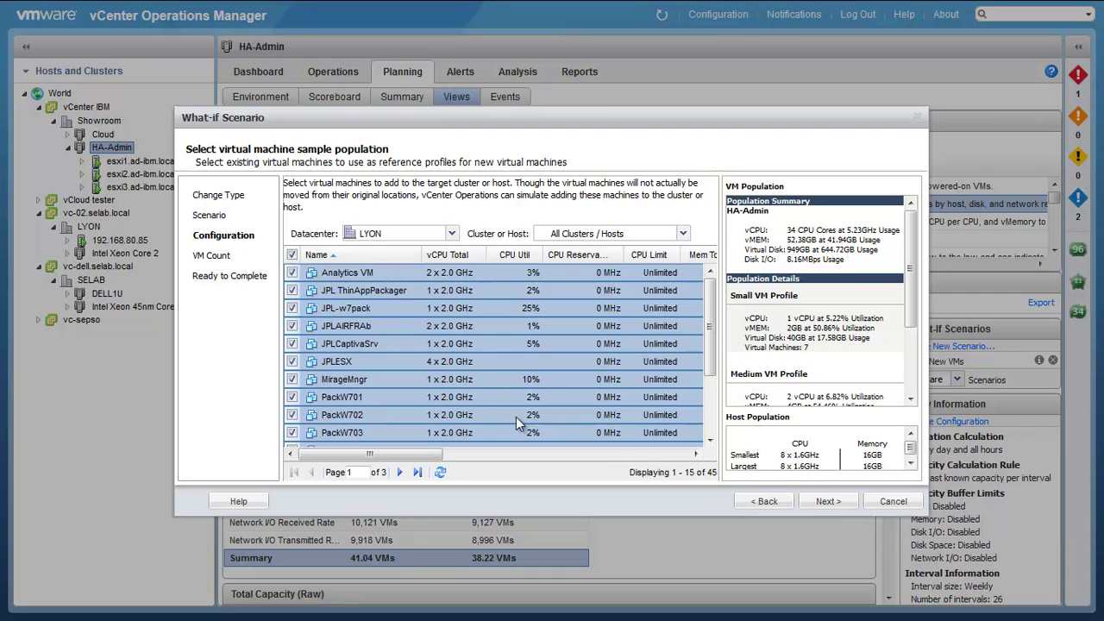
click(830, 504)
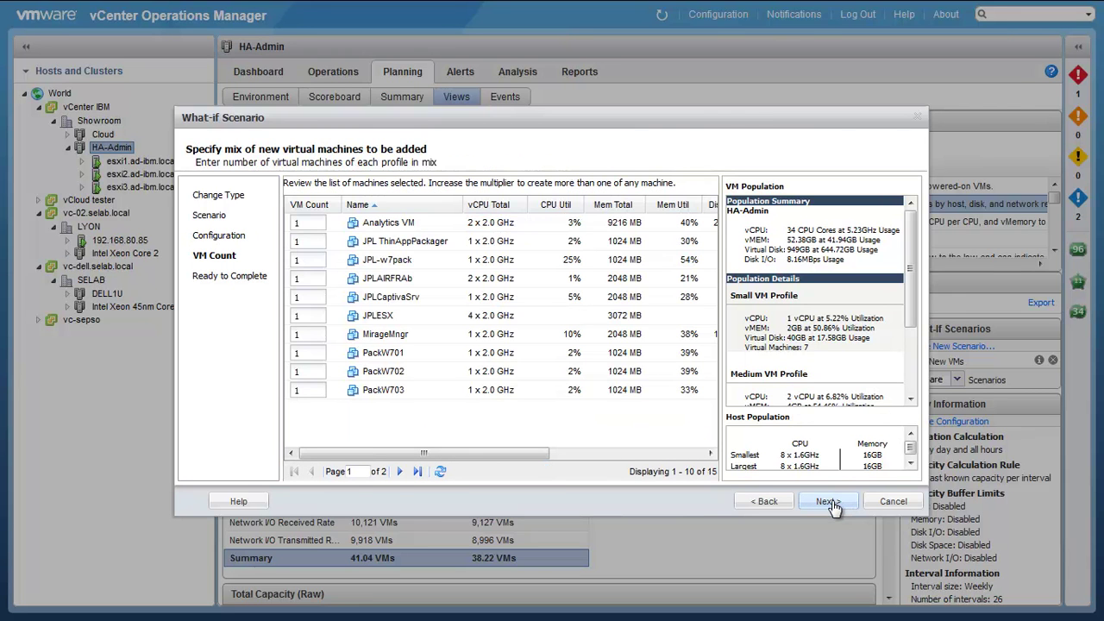
click(830, 504)
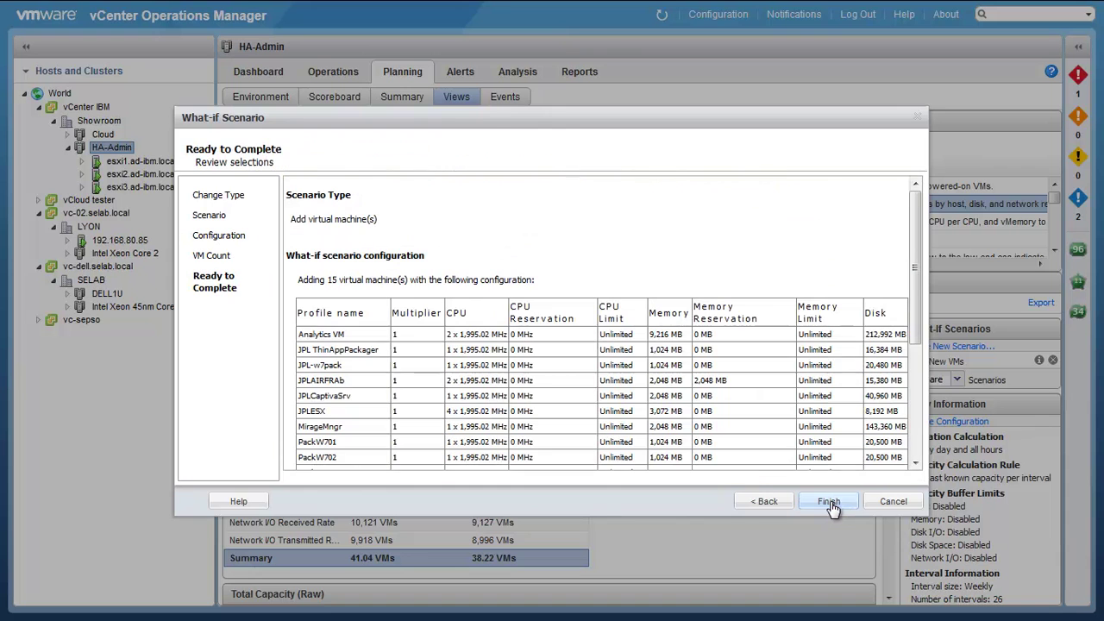
- Go back to the scenario's change type and switch it to modelling Hosts & Datastores, proceeding to the host configuration
click(765, 501)
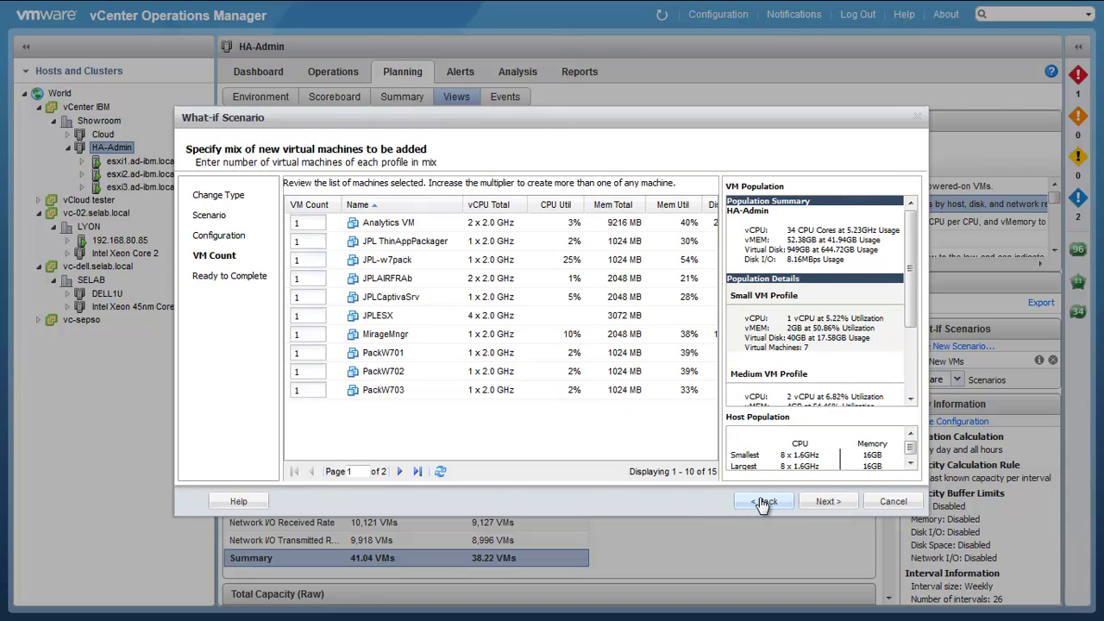
click(765, 502)
click(765, 501)
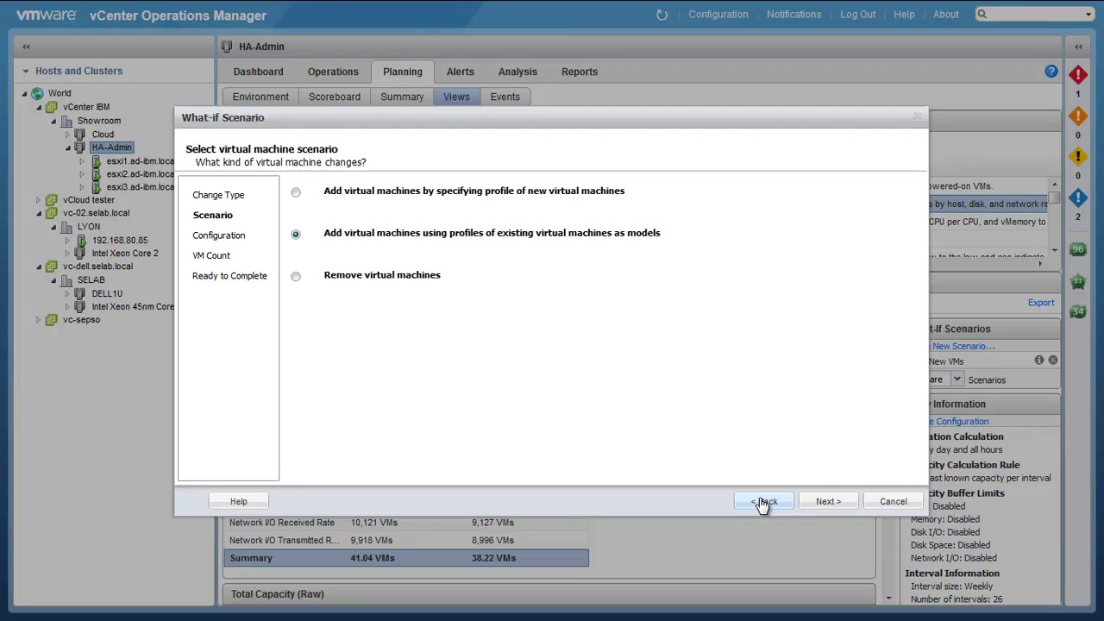
click(762, 501)
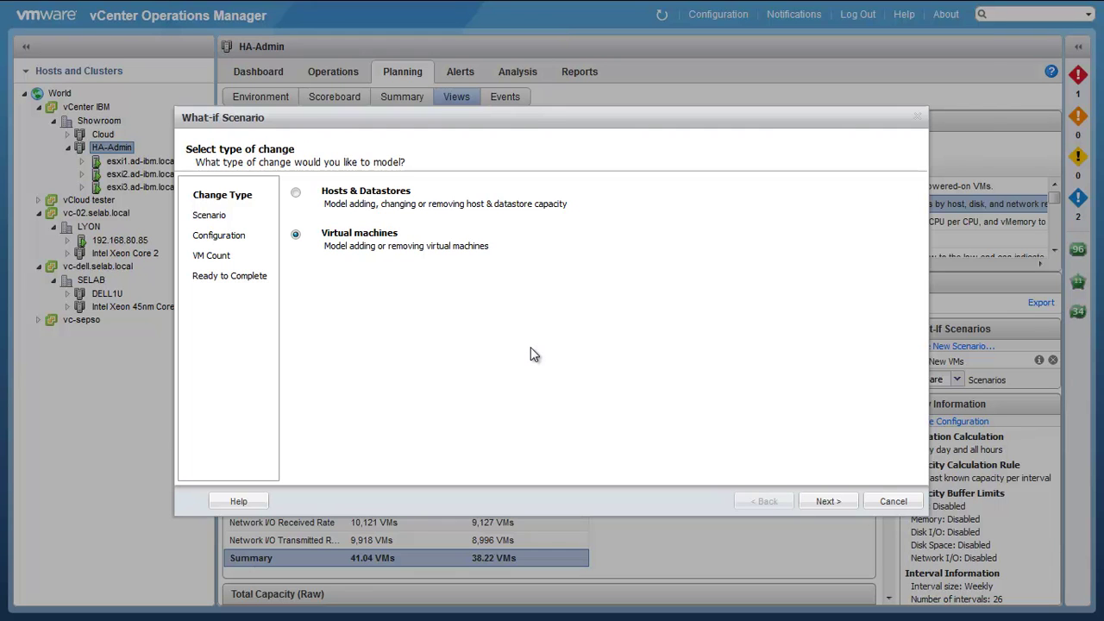
drag(450, 280, 284, 185)
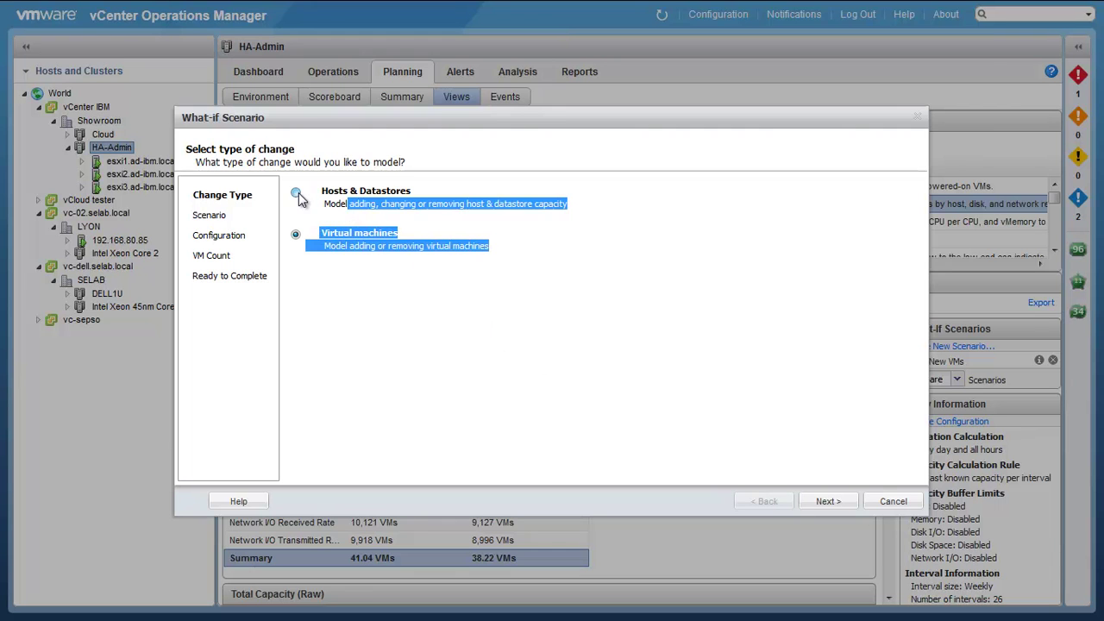
click(297, 193)
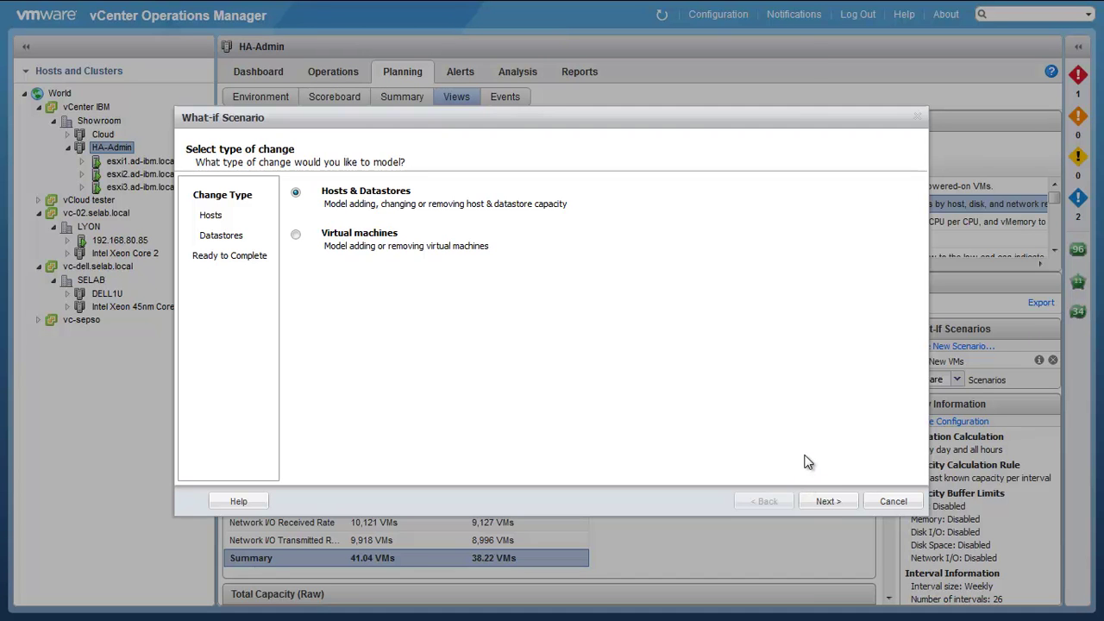
click(833, 503)
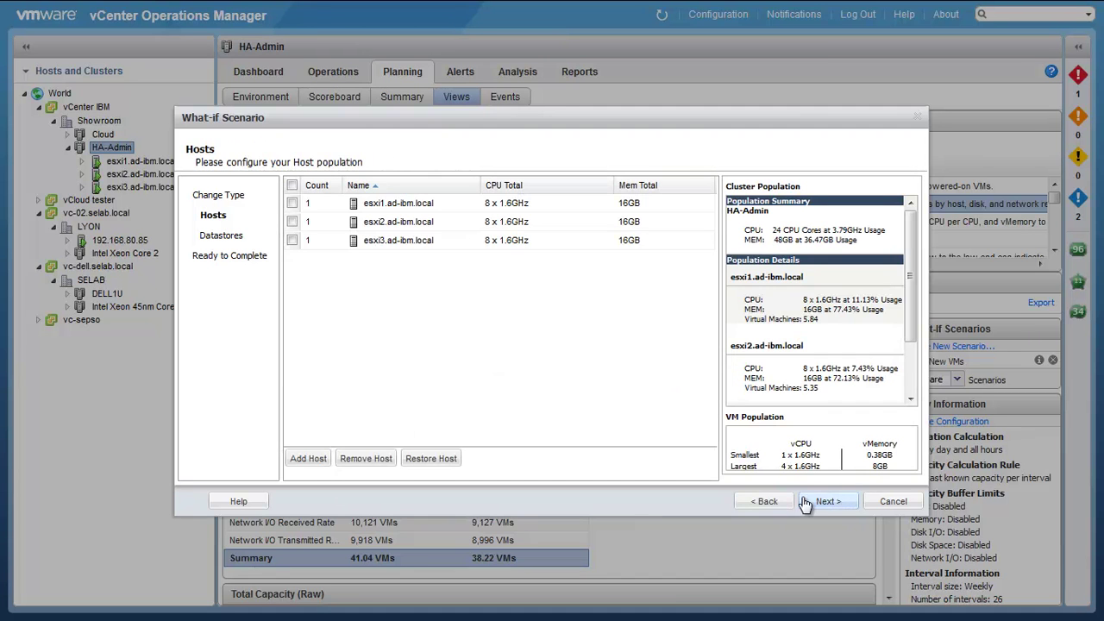
- Remove the hosts esxi1.ad-ibm.local and esxi2.ad-ibm.local from the scenario's host population
click(291, 204)
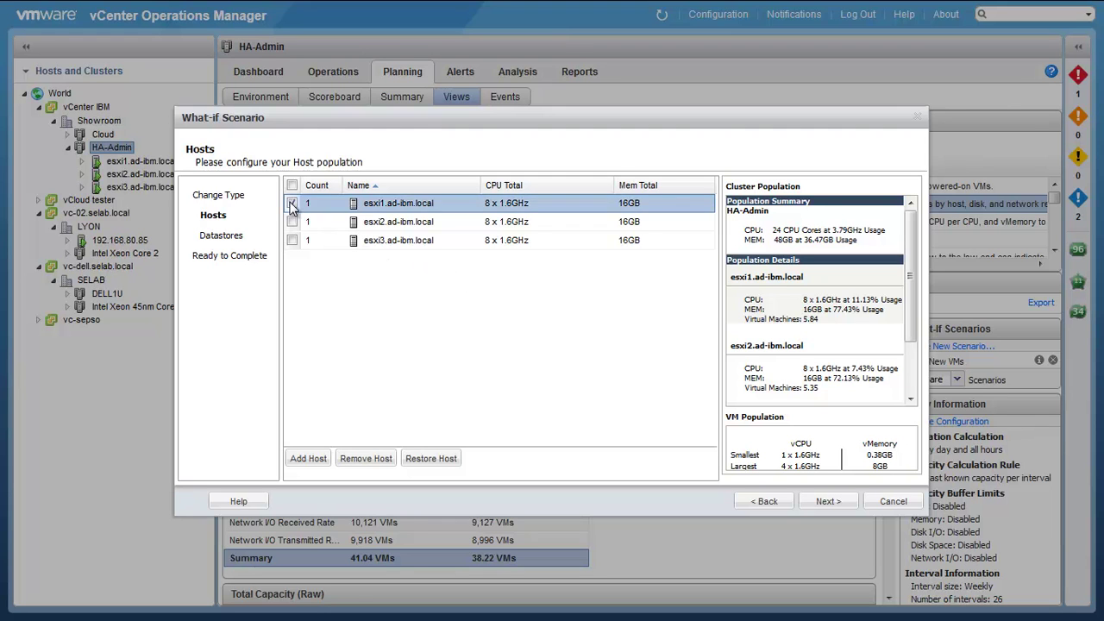
click(292, 222)
click(291, 204)
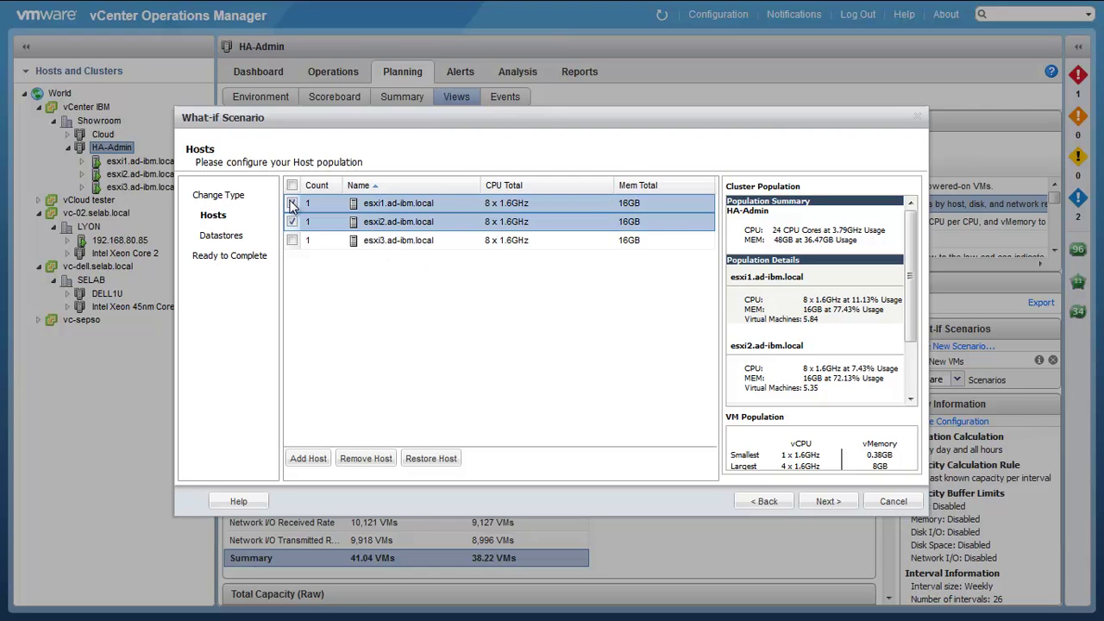
click(372, 459)
- Add a host to the scenario with 10 x 2 GHz CPU and 128 GB of memory, and save it
click(327, 464)
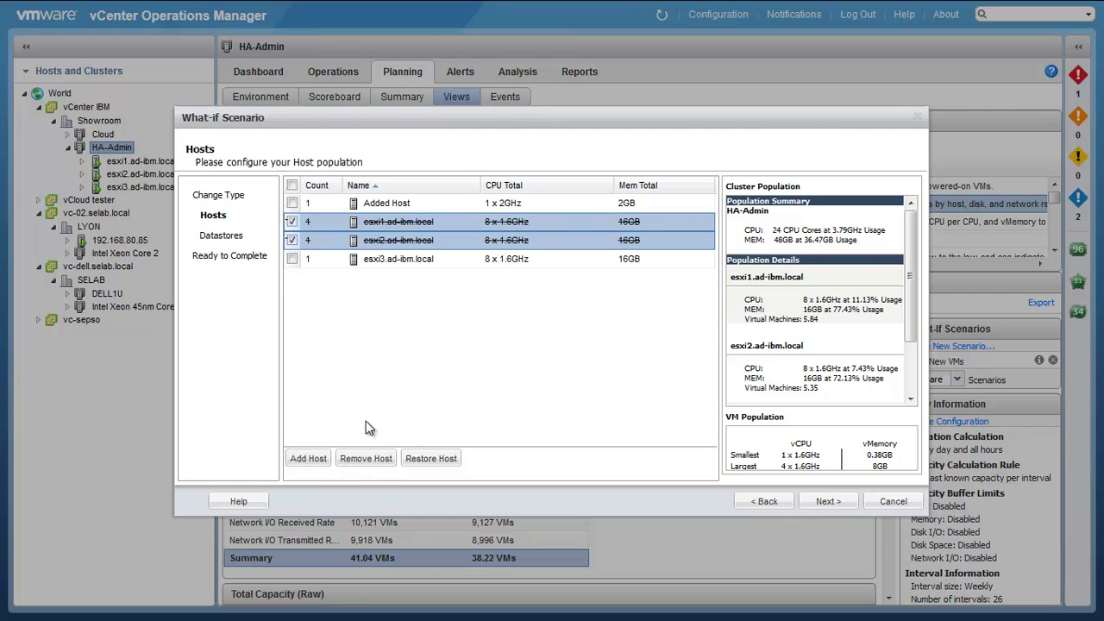
click(506, 207)
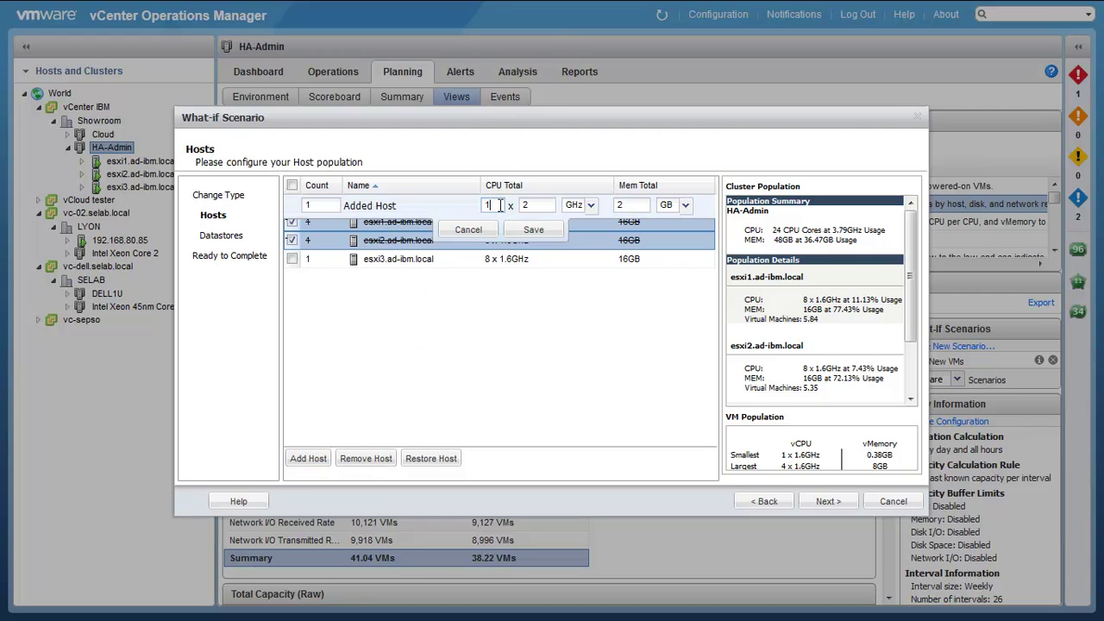
text(0)
double_click(625, 204)
text(128)
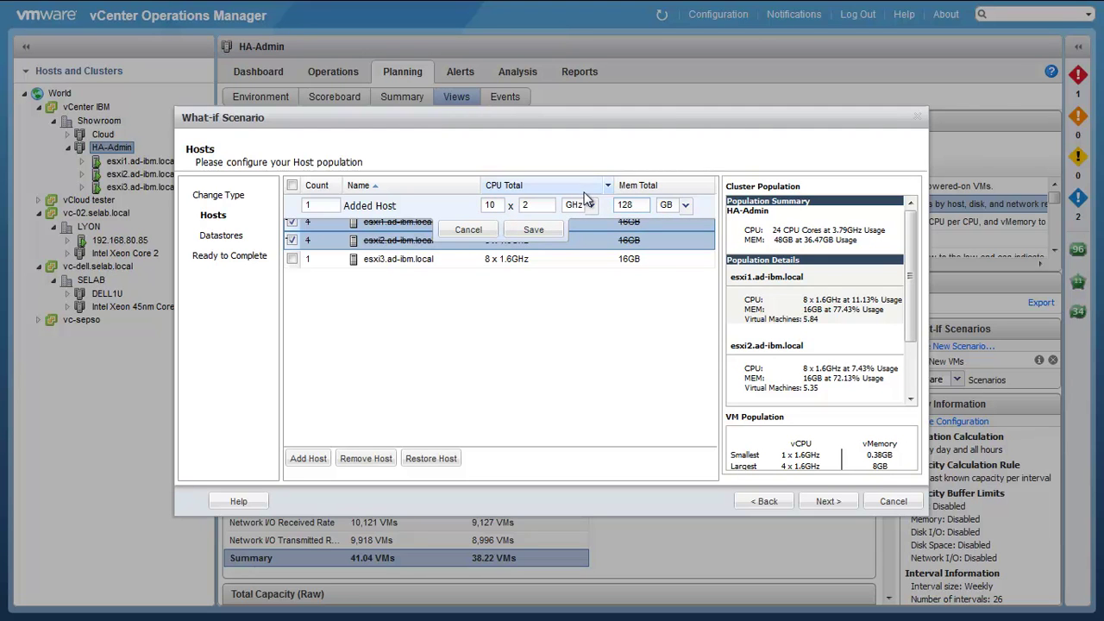
click(528, 231)
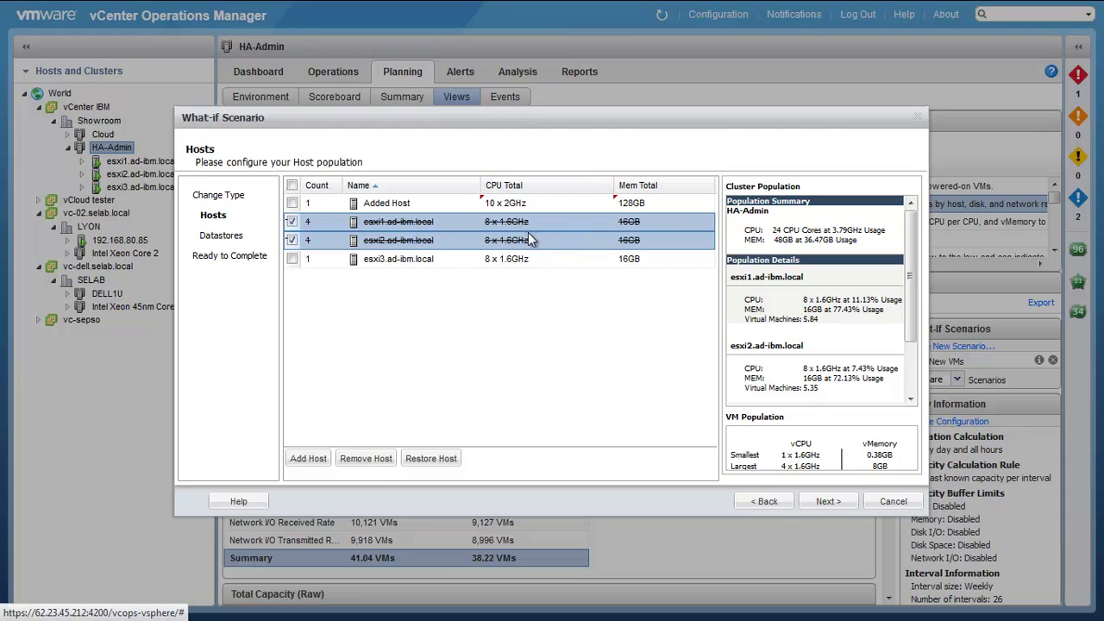
- Proceed to the datastore population, open STO1-SAS-L0 for editing, and cancel the what-if scenario
click(828, 505)
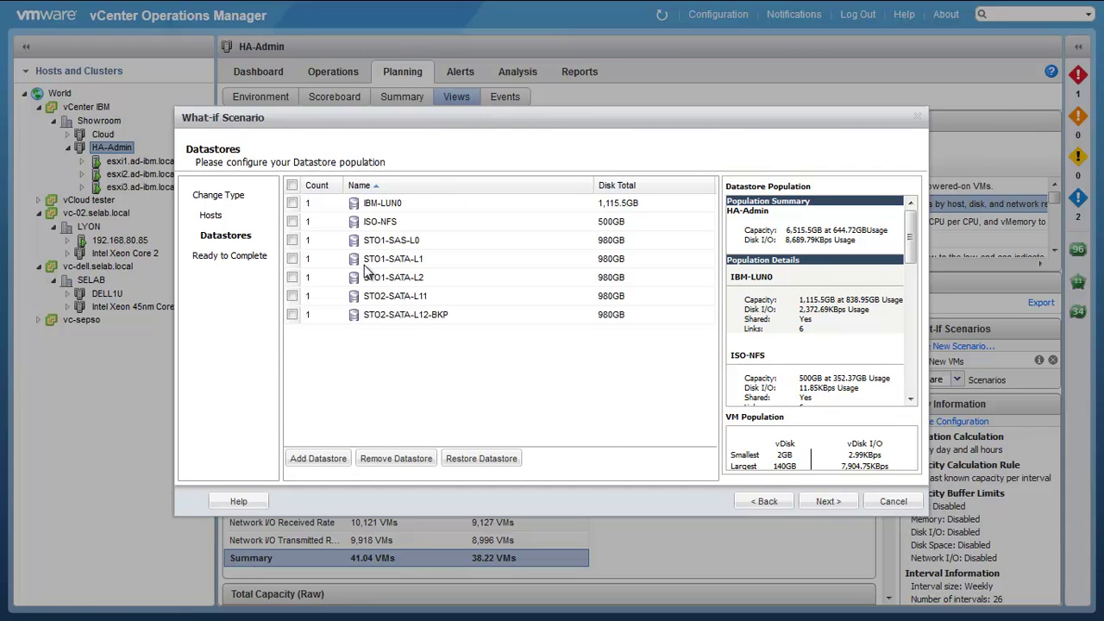
double_click(297, 241)
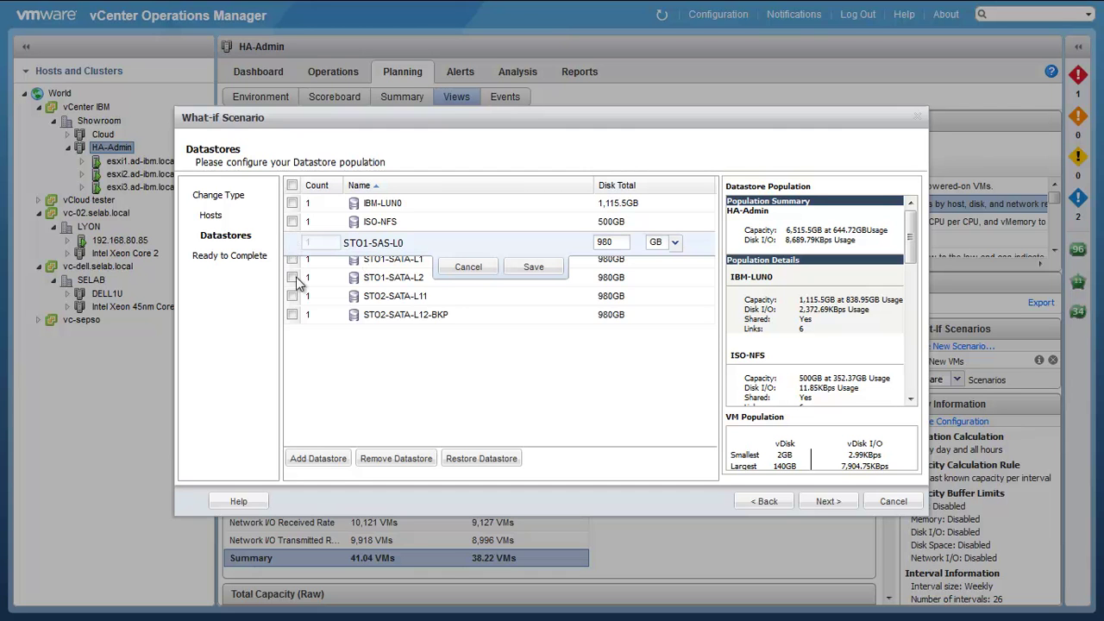
click(888, 504)
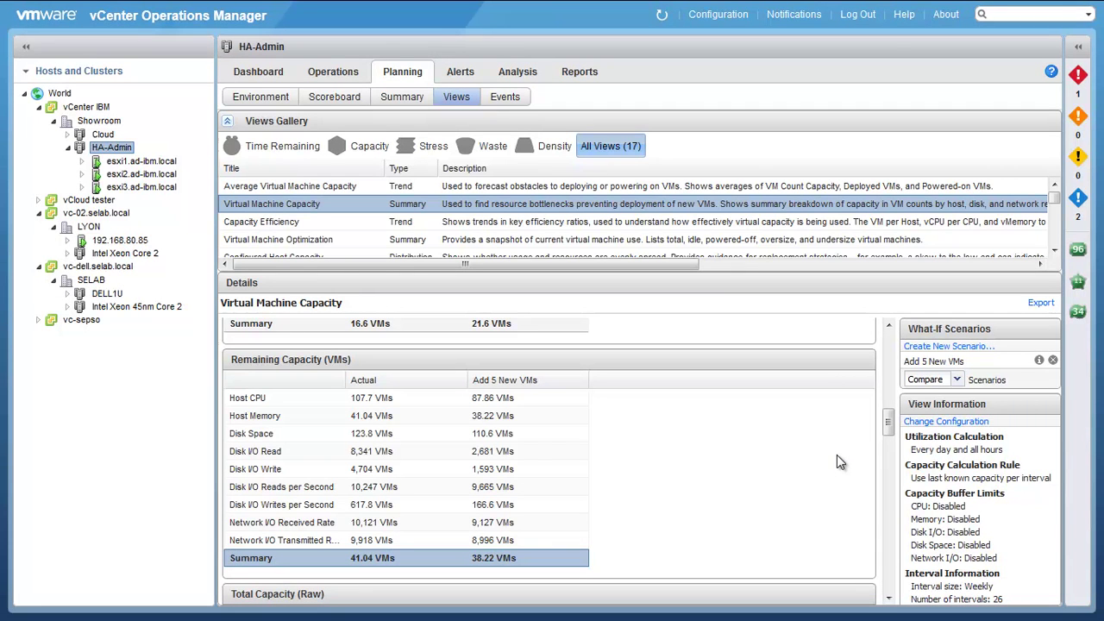
- Return to the HA-Admin dashboard and collapse the explanation of the Risk score
click(399, 101)
click(259, 74)
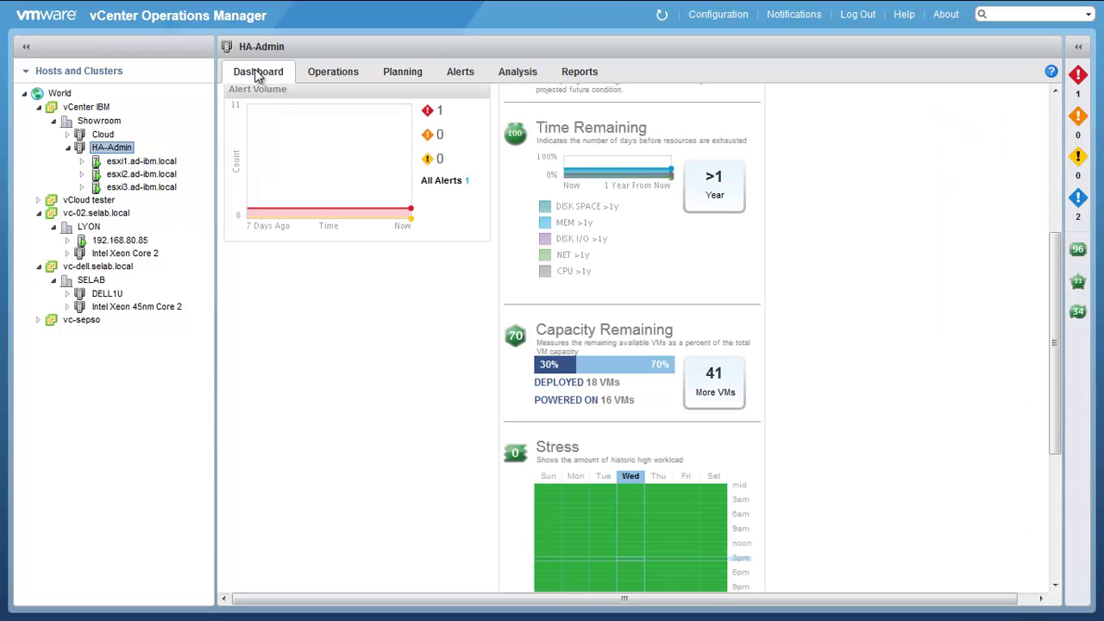
scroll(486, 313, up, 5)
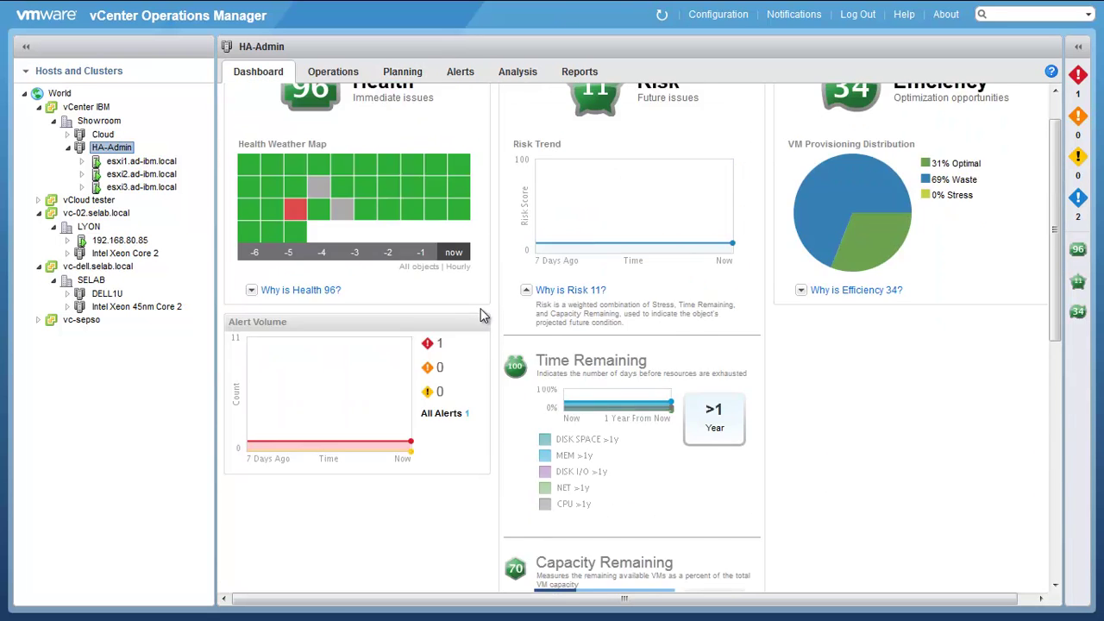
click(525, 334)
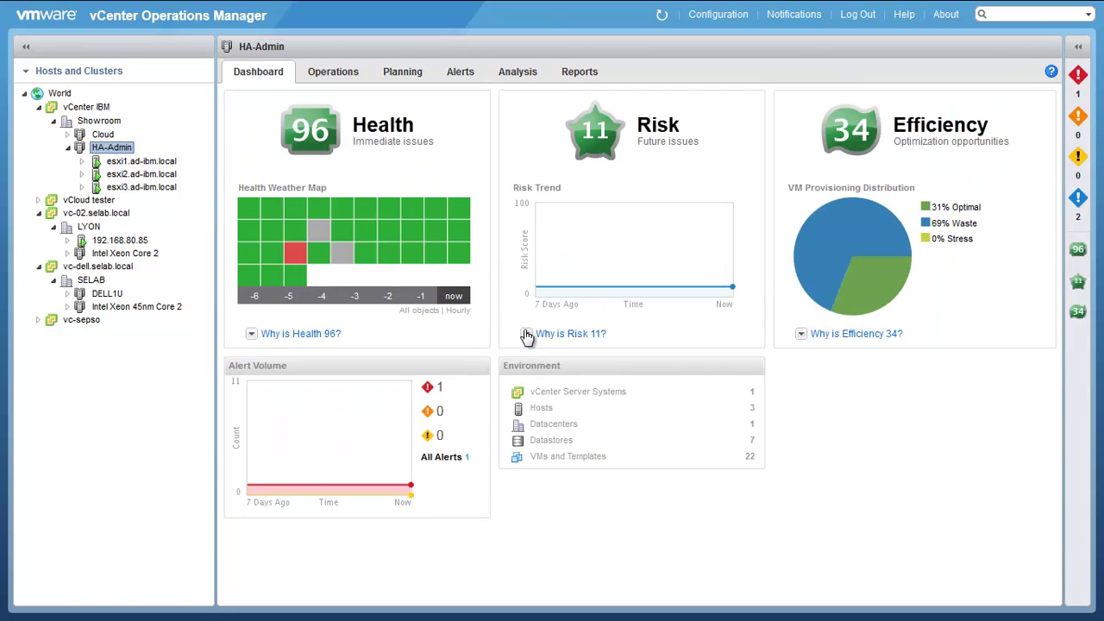